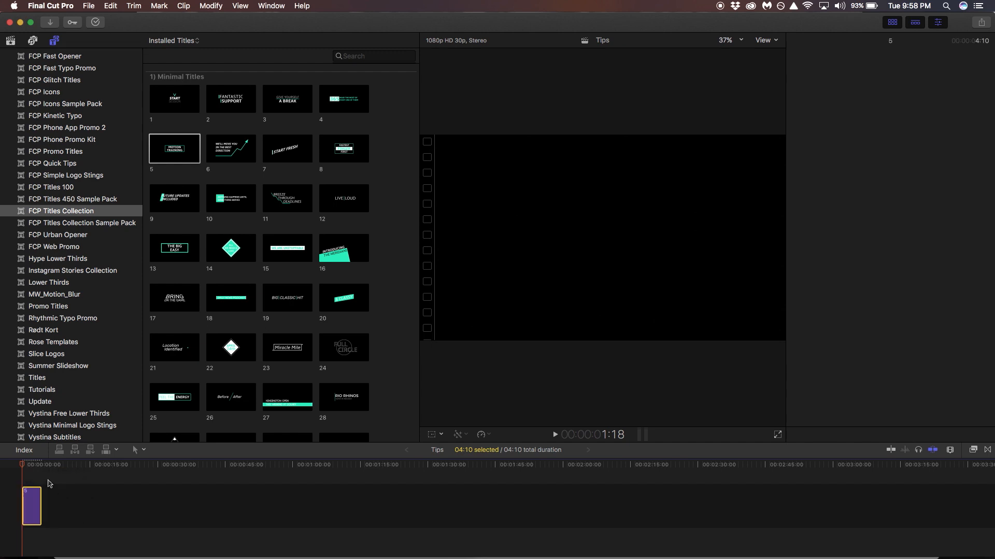
# Play the MOTION TRAINING title at the timeline start, then stop to view it in the viewer.
pyautogui.press('space')
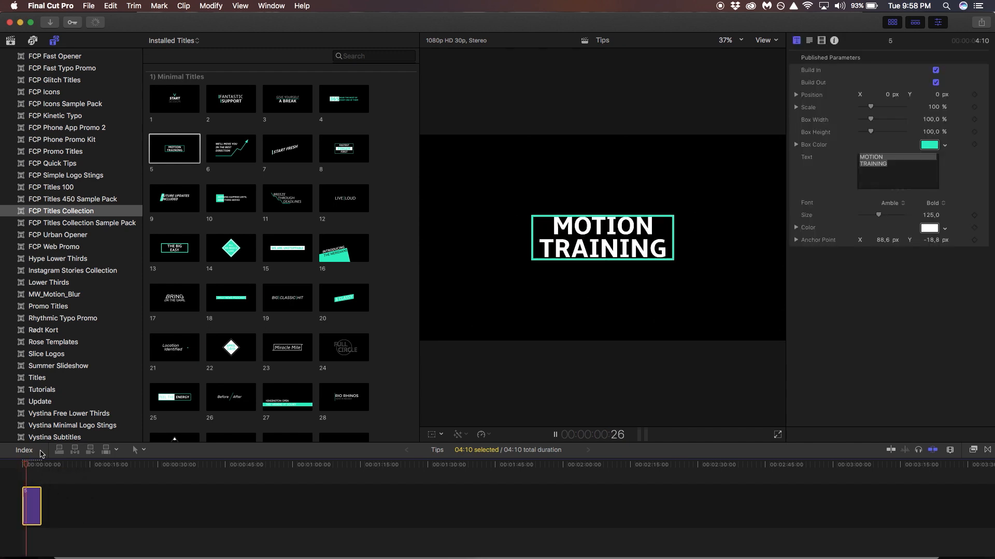
pyautogui.press('space')
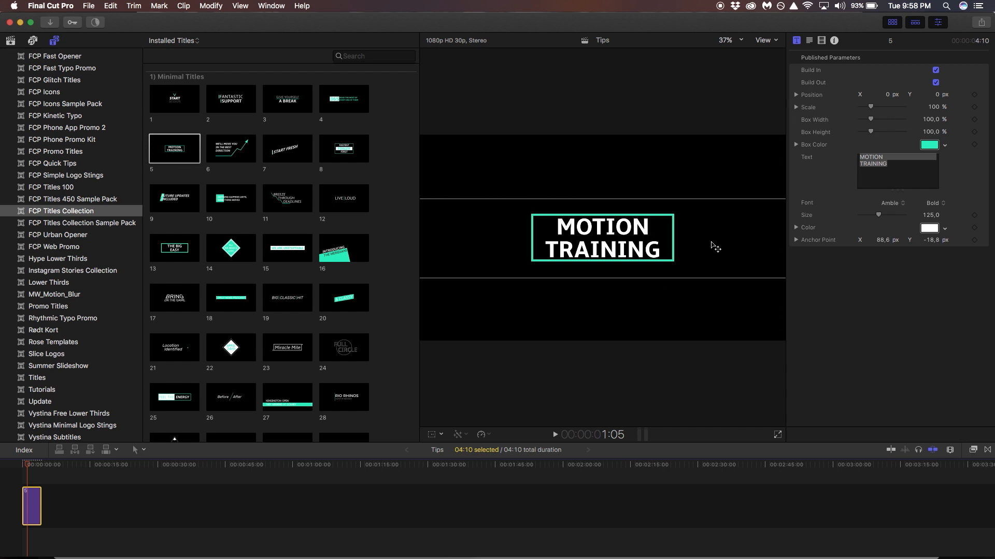
# Open title 5 in Motion and show the project's Publishing parameters in the Inspector.
pyautogui.rightClick(174, 153)
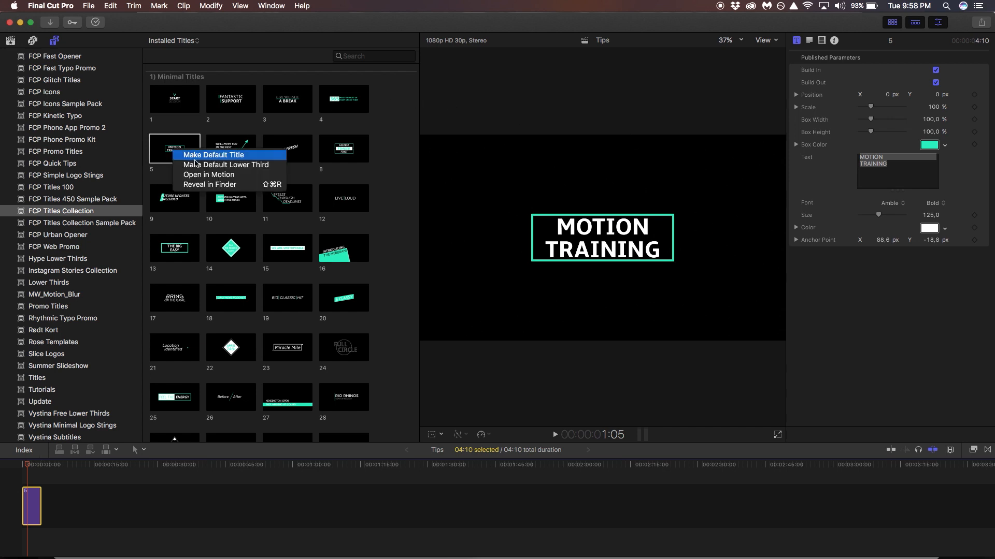
pyautogui.click(202, 175)
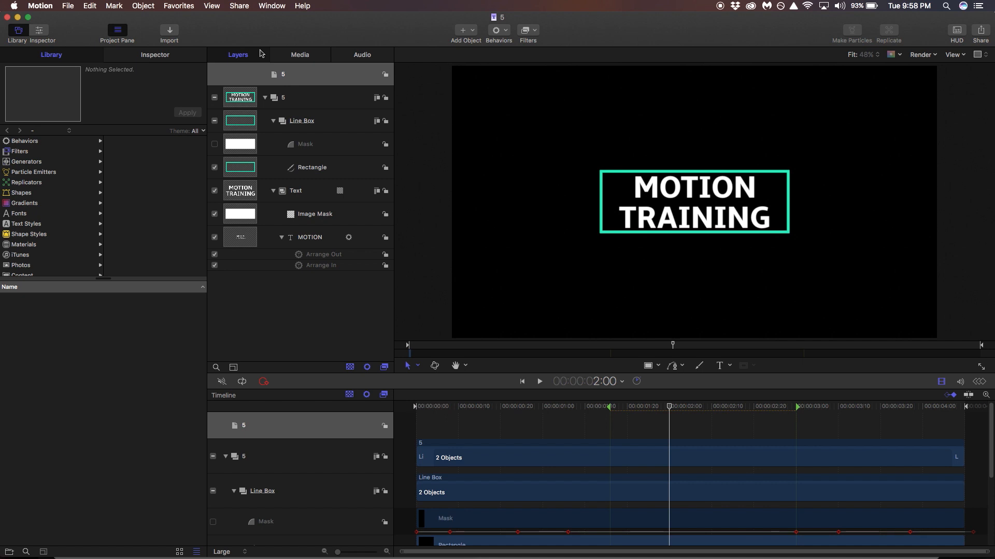
pyautogui.click(155, 55)
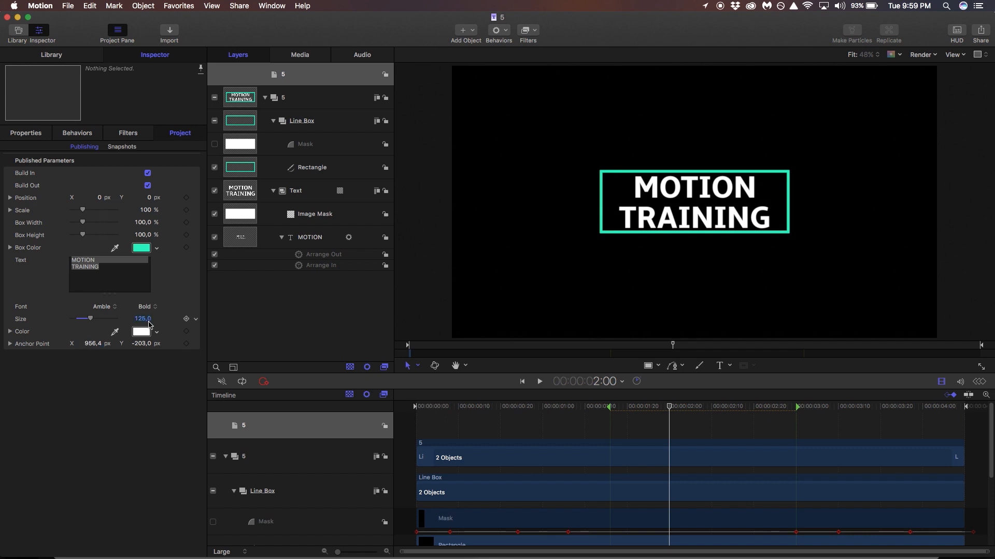
# Change the Box Color to purple (B32BBB) with the RGB sliders.
pyautogui.click(141, 248)
pyautogui.moveTo(690, 99); pyautogui.dragTo(662, 76)
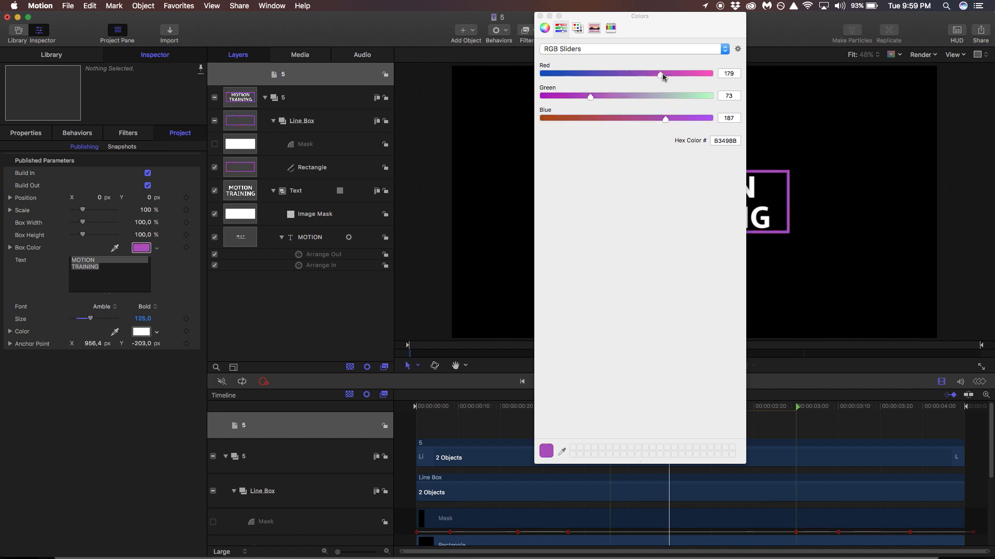
pyautogui.moveTo(588, 98); pyautogui.dragTo(570, 97)
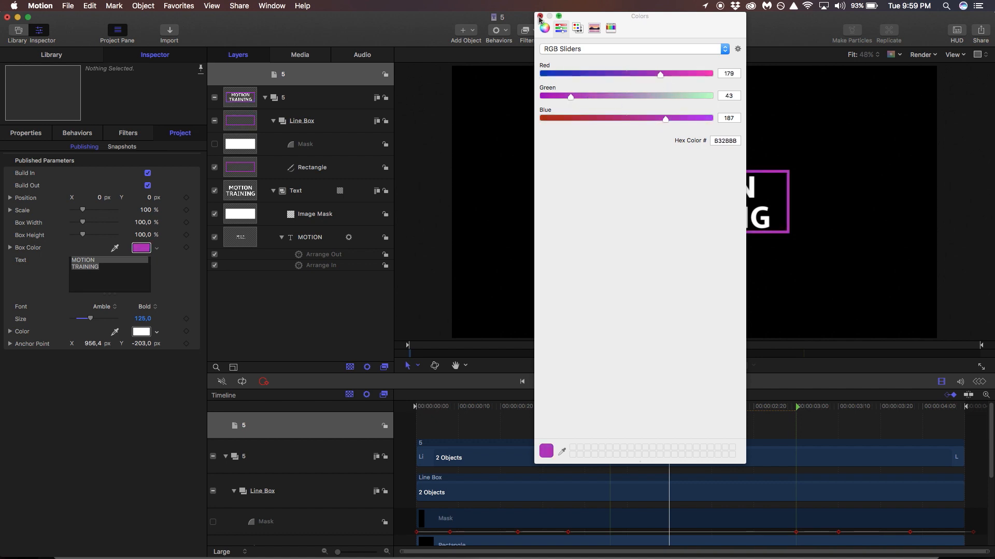
pyautogui.click(539, 16)
# Replace the MOTION TRAINING text with MARKET and FRICTION on two lines.
pyautogui.doubleClick(121, 270)
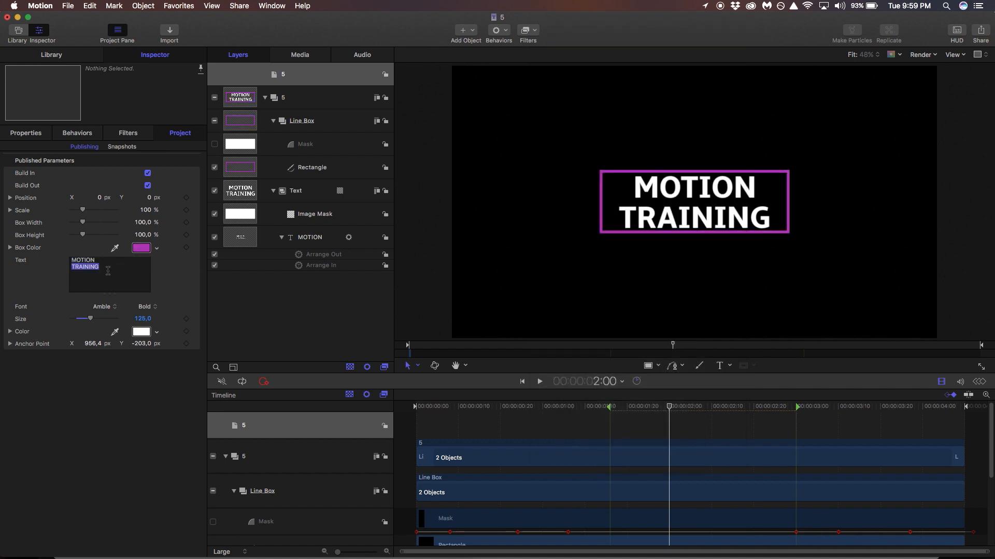
pyautogui.click(107, 270)
pyautogui.press('super+a')
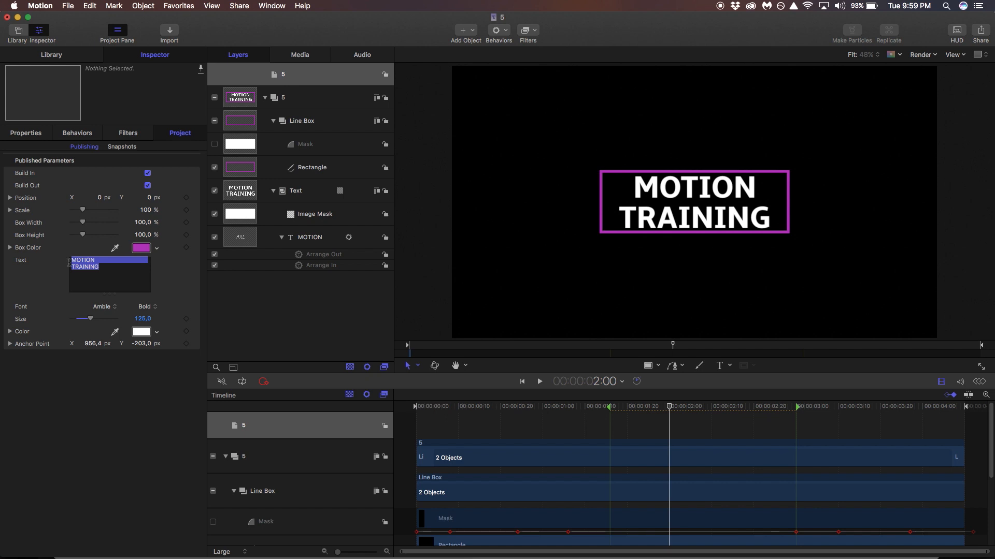
pyautogui.press('BackSpace')
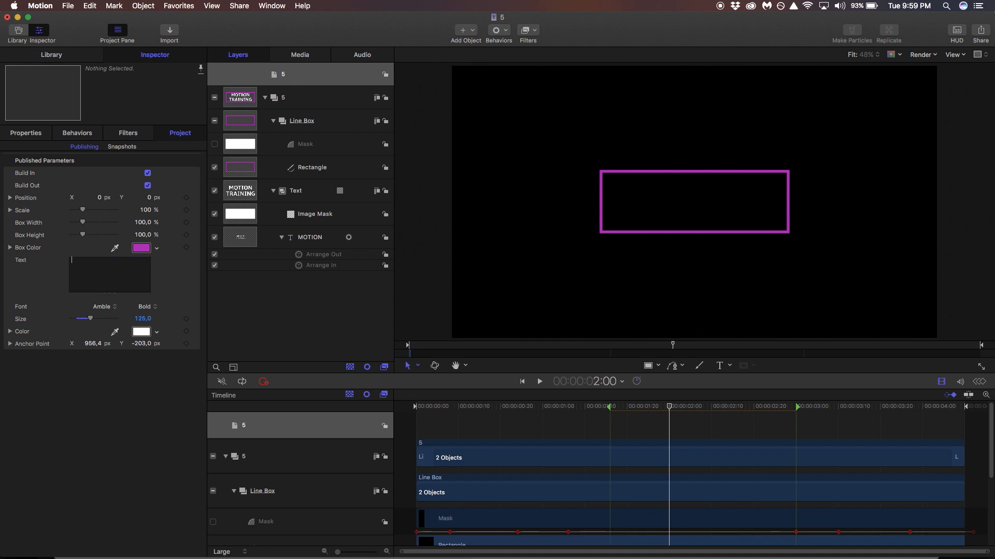
pyautogui.write('MARKET')
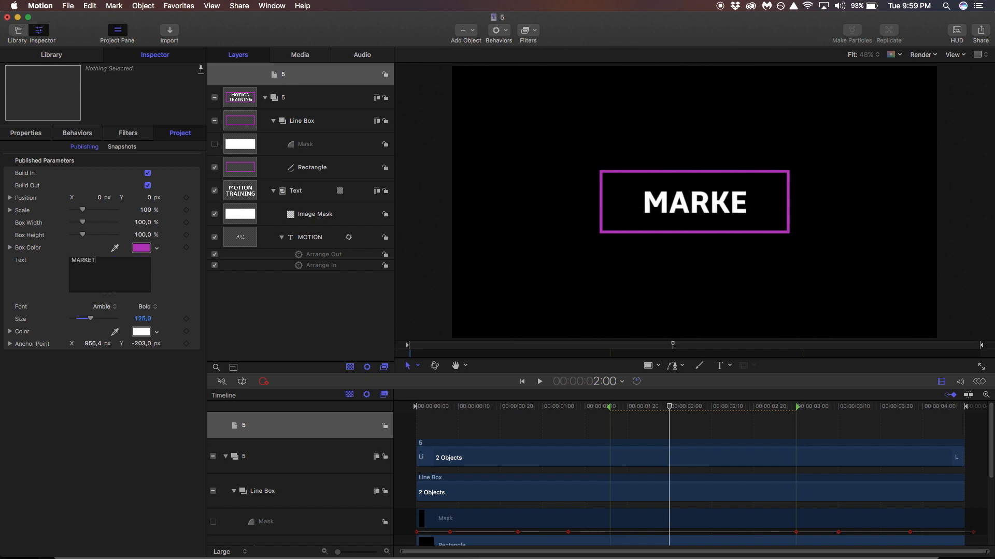
pyautogui.press('Return')
pyautogui.write('FRICTION')
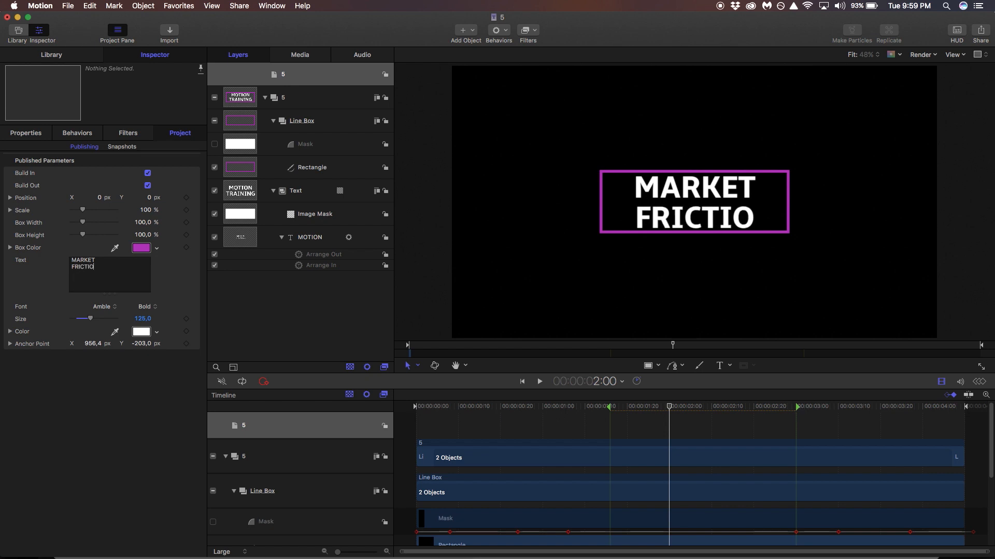
# Set the MARKET FRICTION text to COCOGOOSE UltraLight and enlarge it to size 128.
pyautogui.click(116, 309)
pyautogui.scroll(-10, 150, 404)
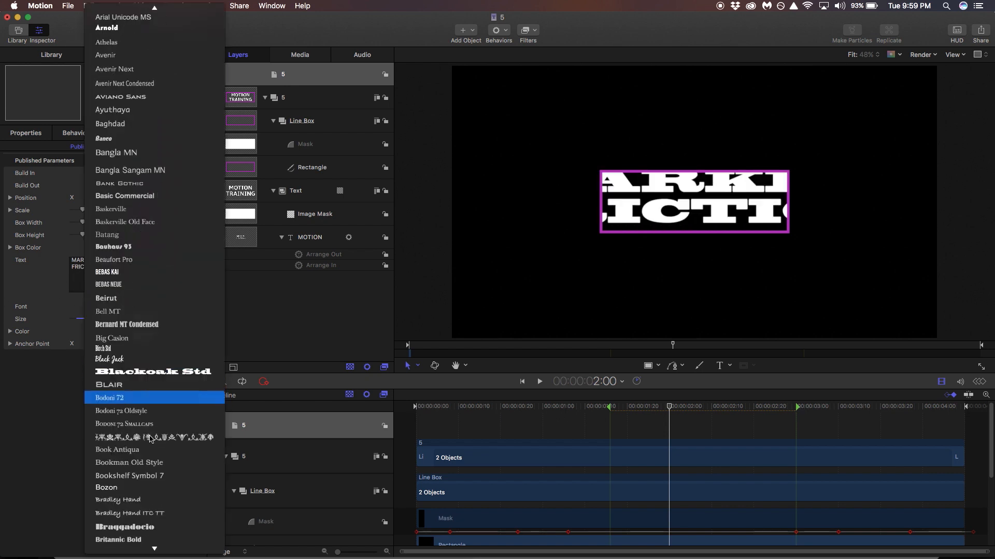
pyautogui.scroll(-6, 153, 440)
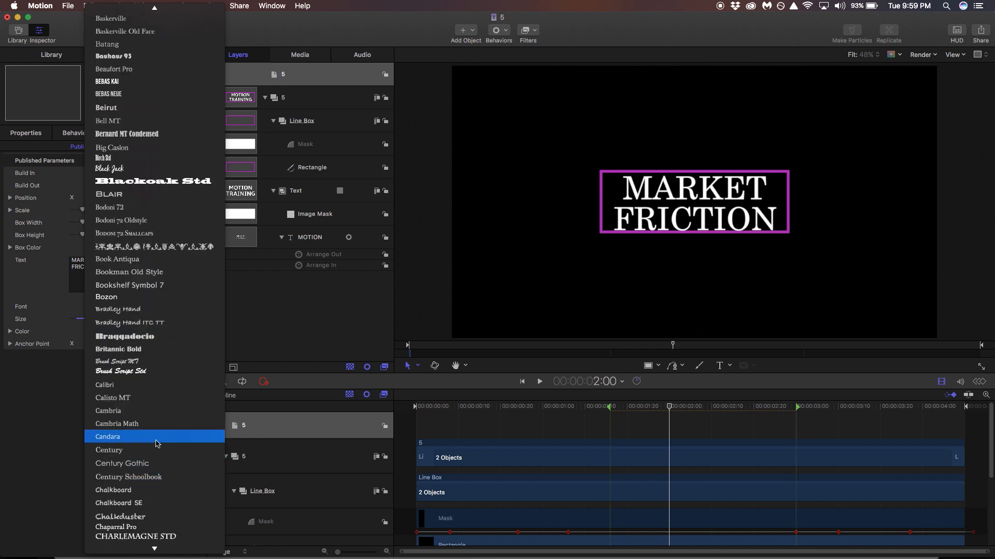
pyautogui.scroll(-5, 155, 444)
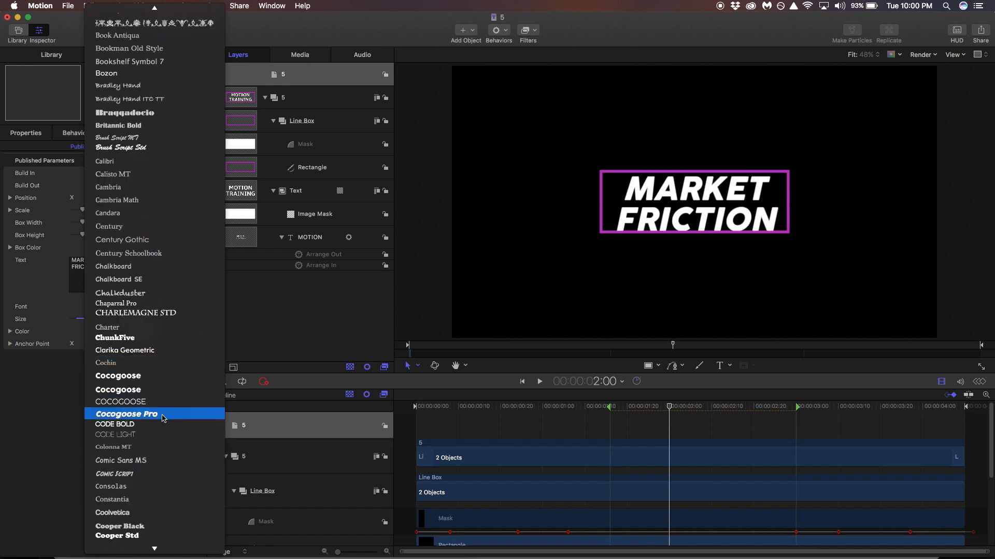
pyautogui.click(175, 402)
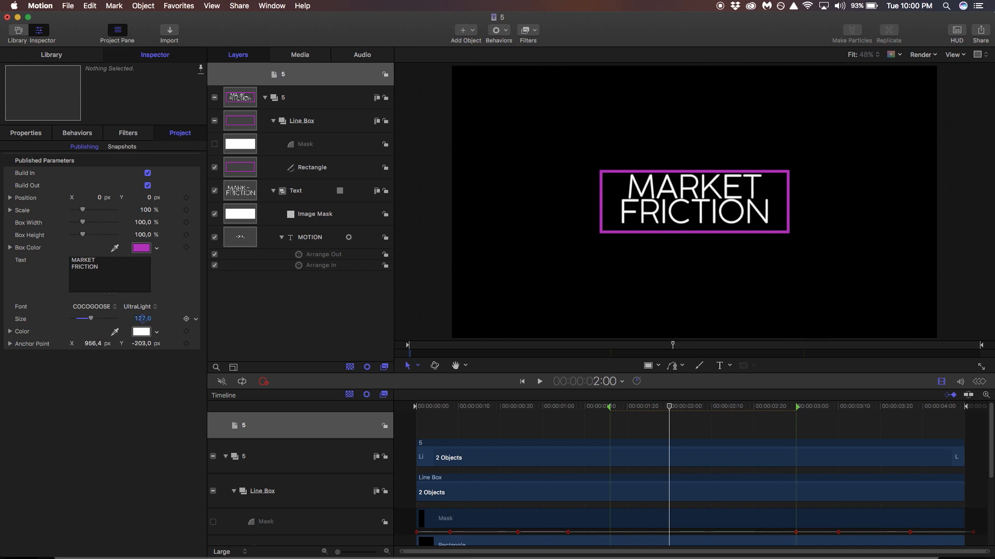
pyautogui.moveTo(149, 318); pyautogui.dragTo(145, 346)
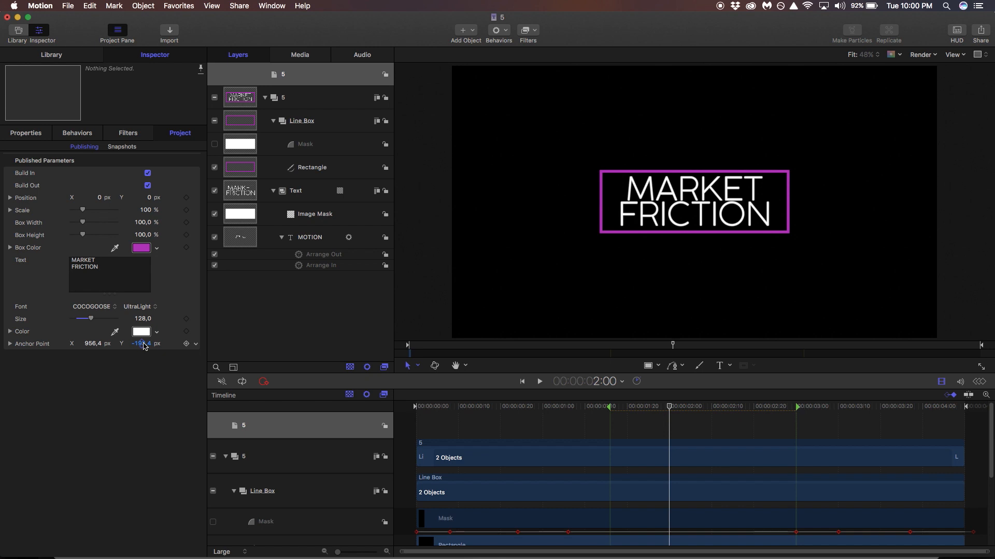
# Save the edited title in Motion and reload the FCP Titles Collection in Final Cut Pro.
pyautogui.click(63, 5)
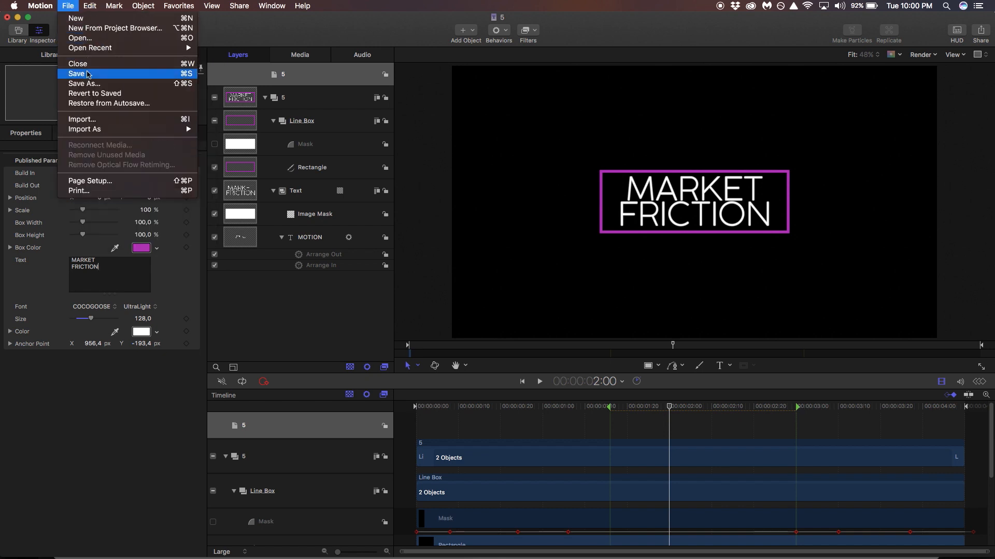
pyautogui.click(87, 74)
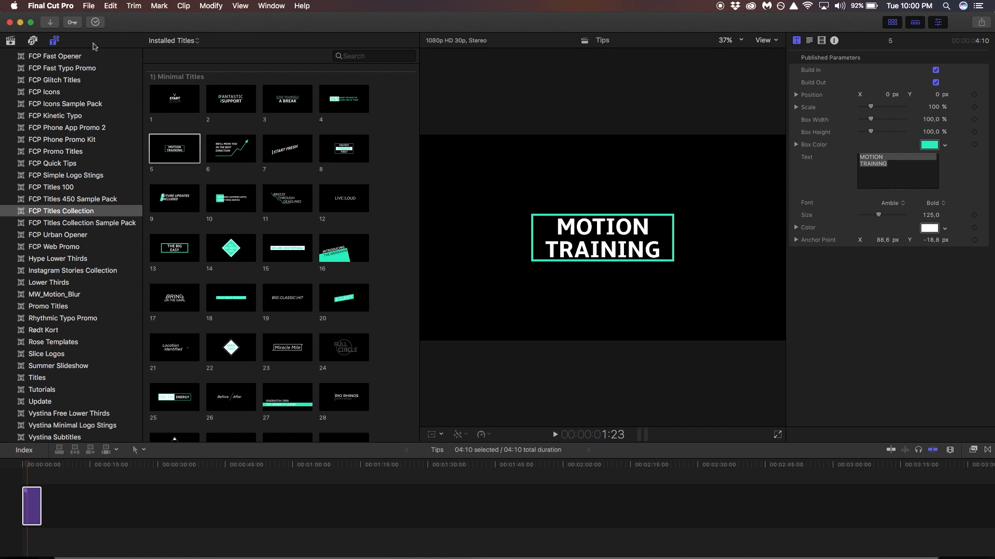
pyautogui.click(54, 40)
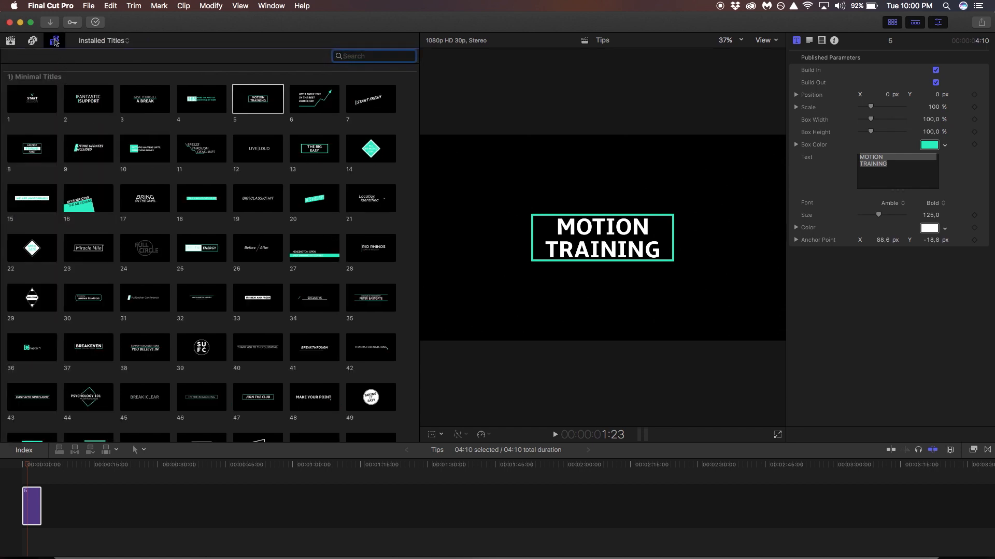
pyautogui.click(54, 41)
pyautogui.click(52, 93)
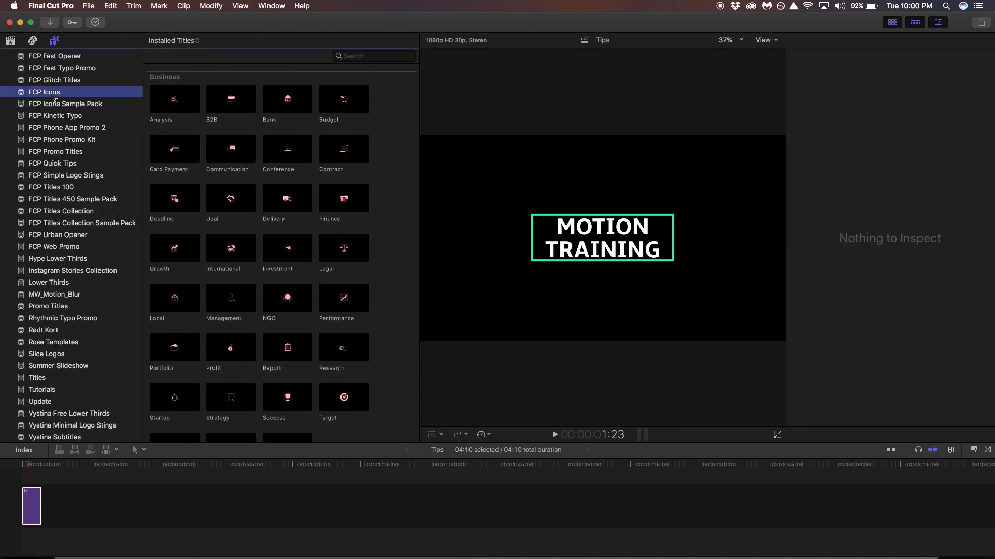
pyautogui.click(72, 216)
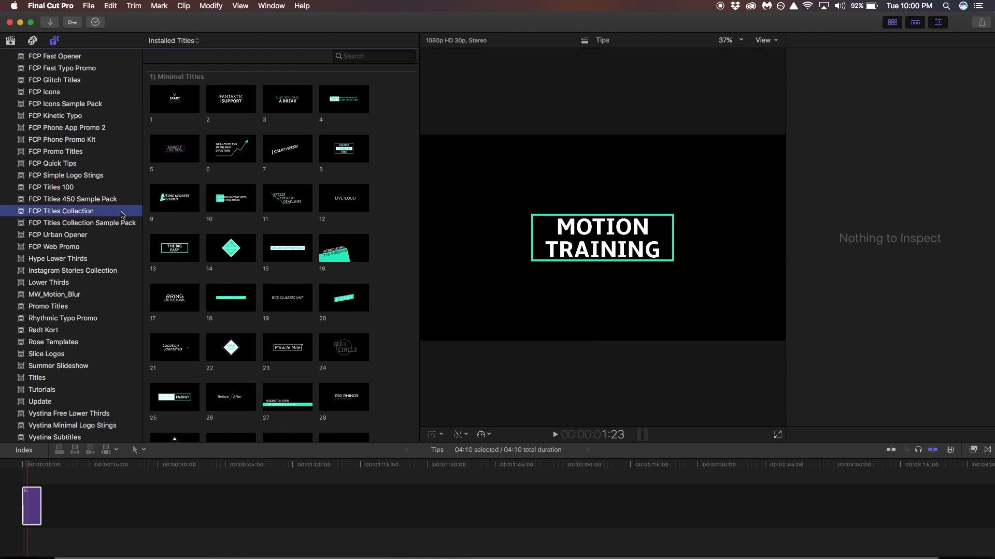
# Add the updated MARKET FRICTION title 5 after the first timeline clip and play it.
pyautogui.click(175, 151)
pyautogui.moveTo(175, 151); pyautogui.dragTo(50, 500)
pyautogui.press('space')
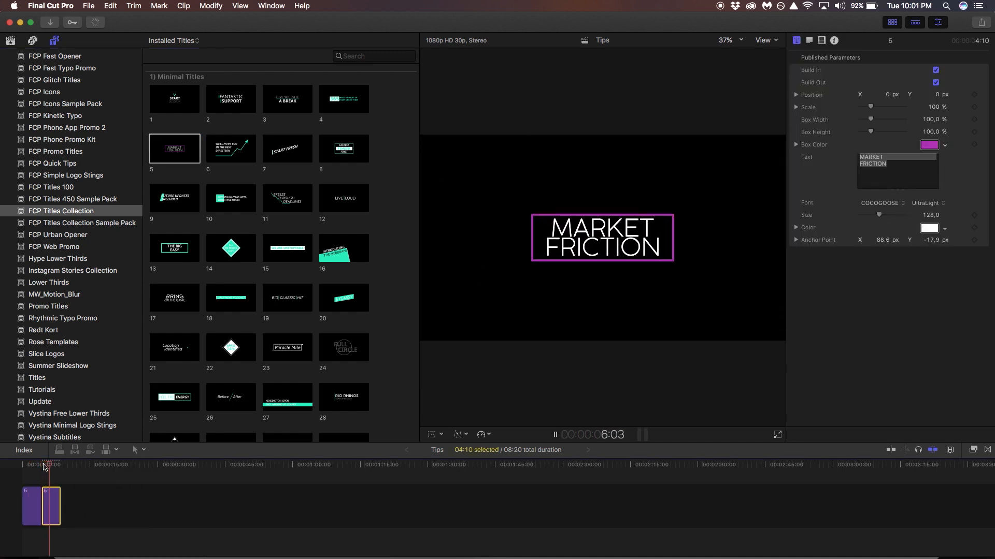
# Add lower-third title 252 as a third timeline clip and preview its PSYCHOLOGIST name bar.
pyautogui.press('space')
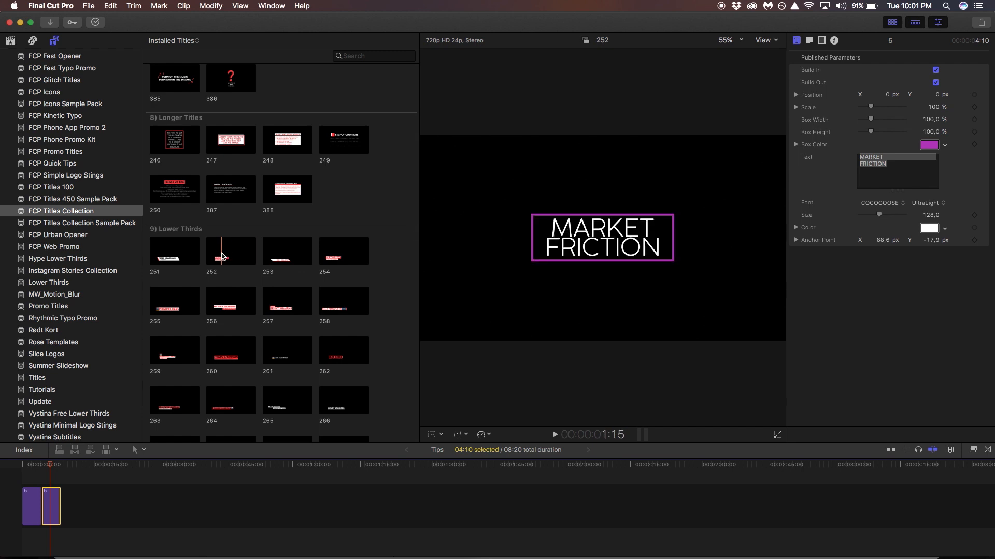
pyautogui.moveTo(229, 255); pyautogui.dragTo(73, 494)
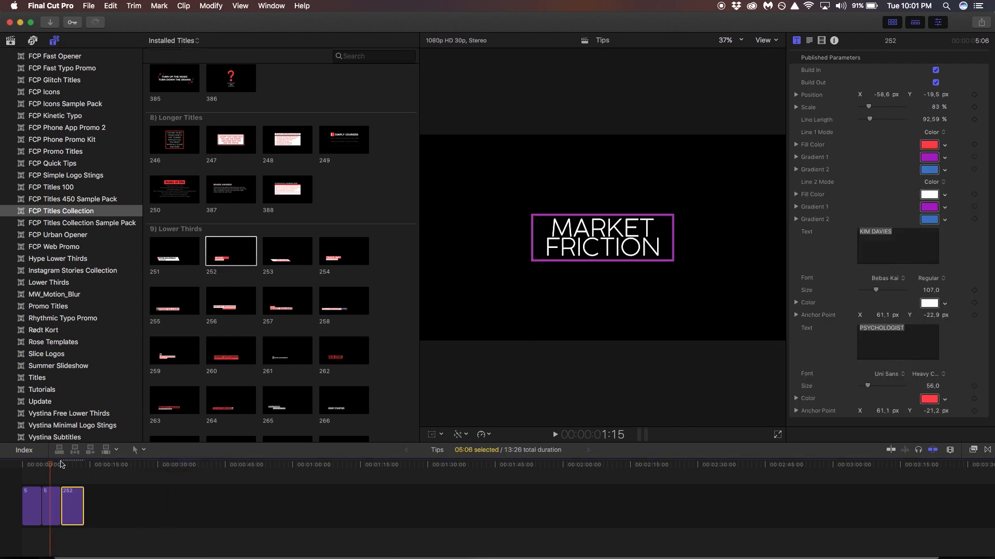
pyautogui.press('space')
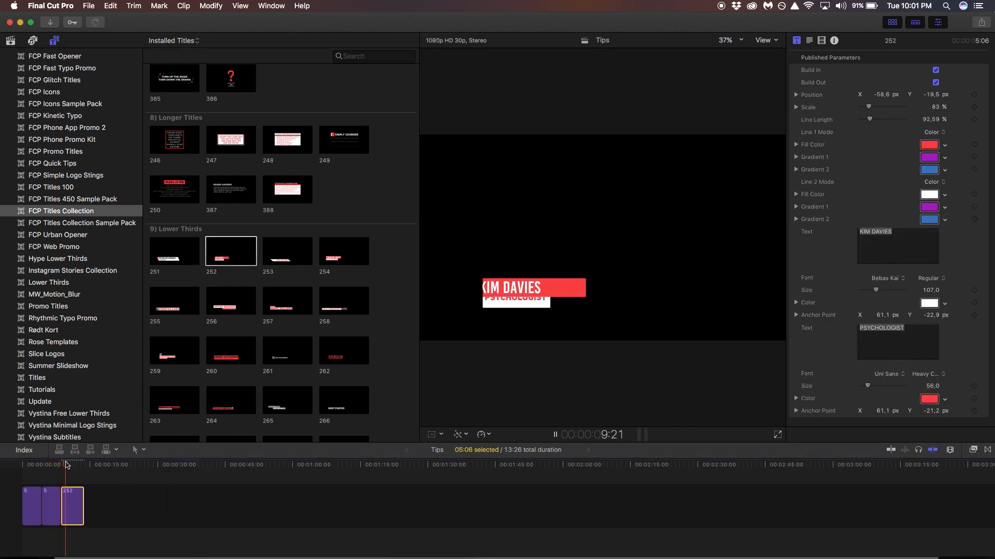
pyautogui.press('space')
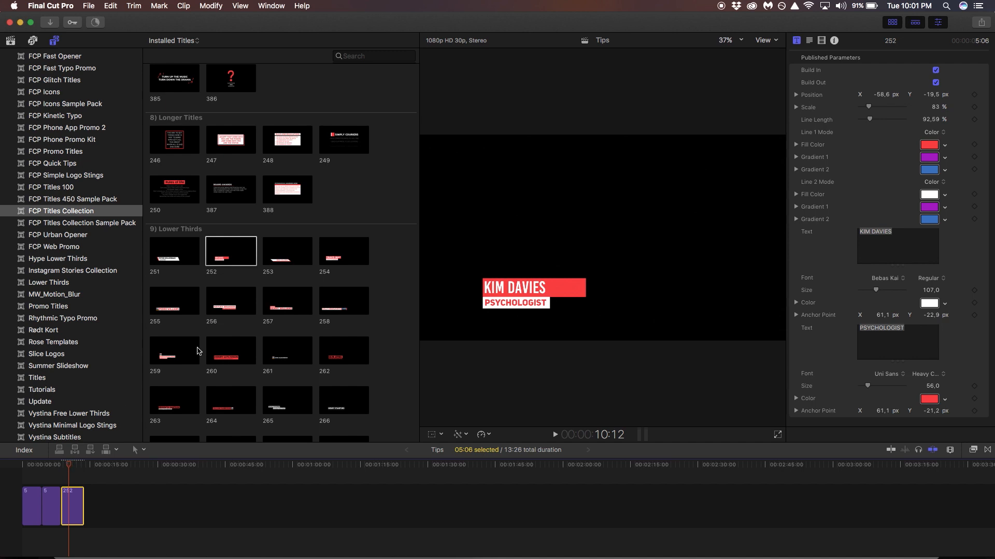
# Open title 252 in Motion and change its Line 1 fill from red to purple 643CF8.
pyautogui.rightClick(238, 247)
pyautogui.click(269, 272)
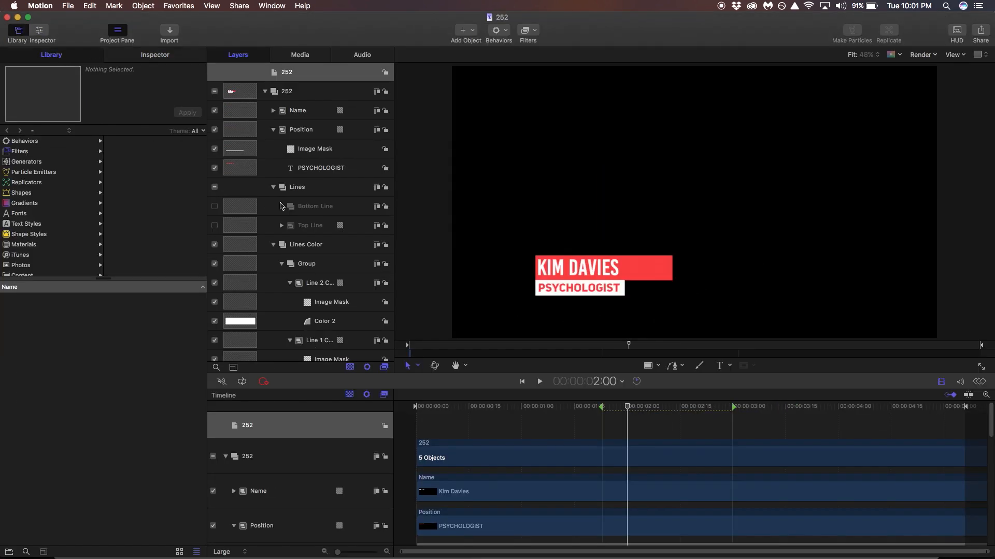
pyautogui.click(160, 55)
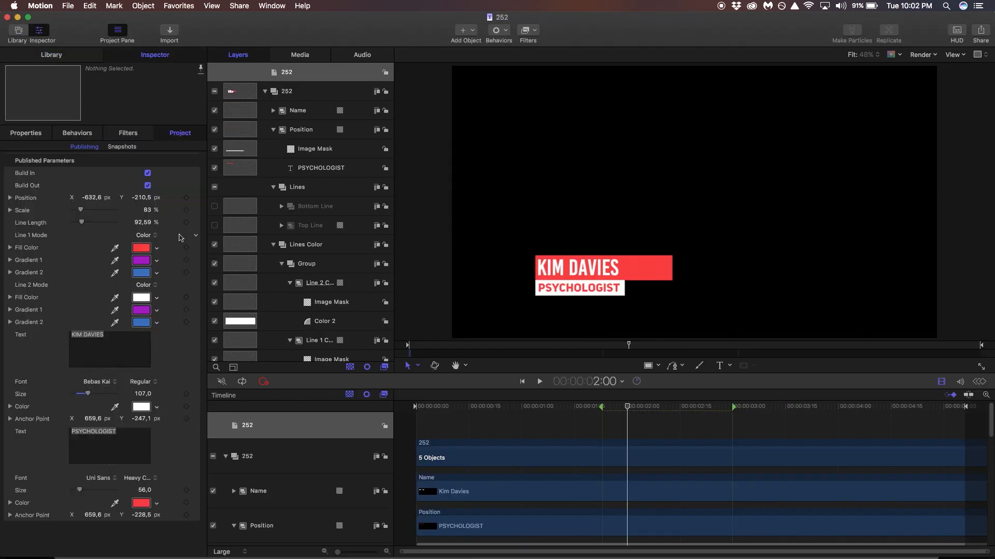
pyautogui.click(141, 248)
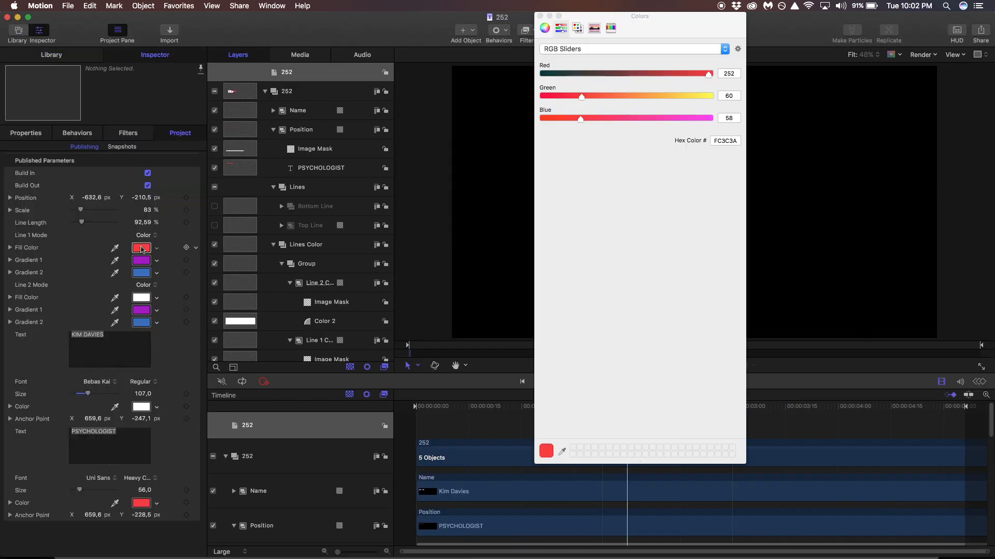
pyautogui.click(691, 118)
pyautogui.click(612, 74)
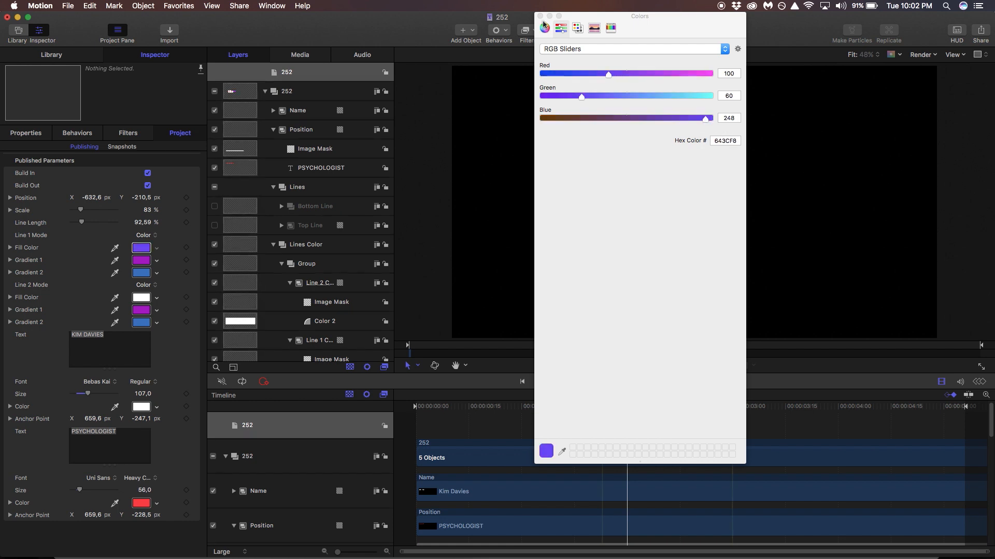
pyautogui.click(539, 17)
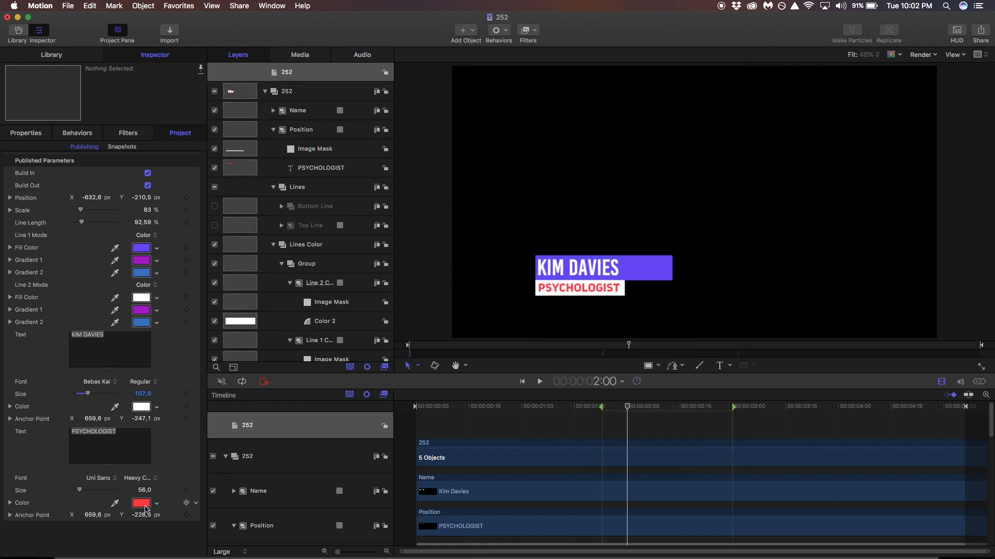
# Copy the purple fill onto the PSYCHOLOGIST line and replace the name with a new person's name.
pyautogui.moveTo(140, 248); pyautogui.dragTo(144, 503)
pyautogui.tripleClick(119, 335)
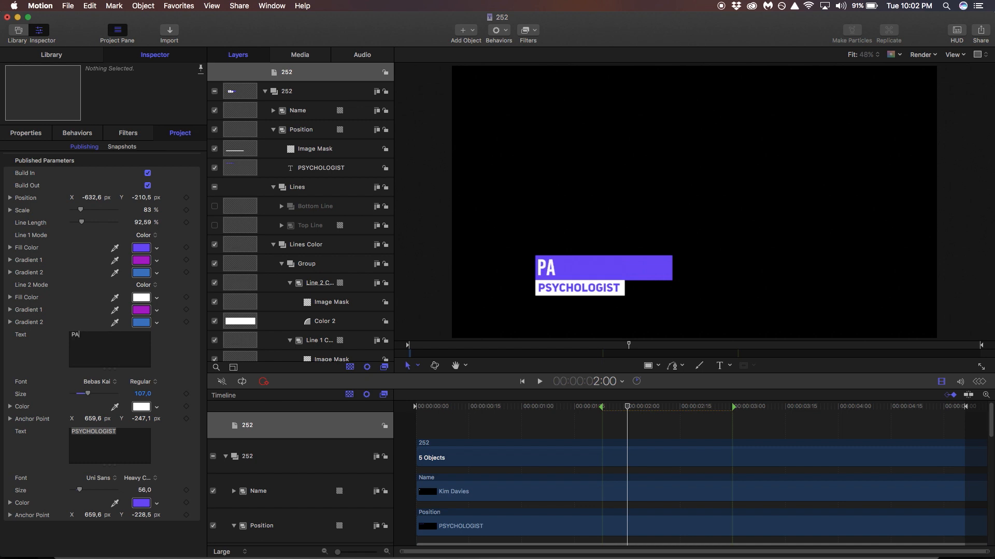
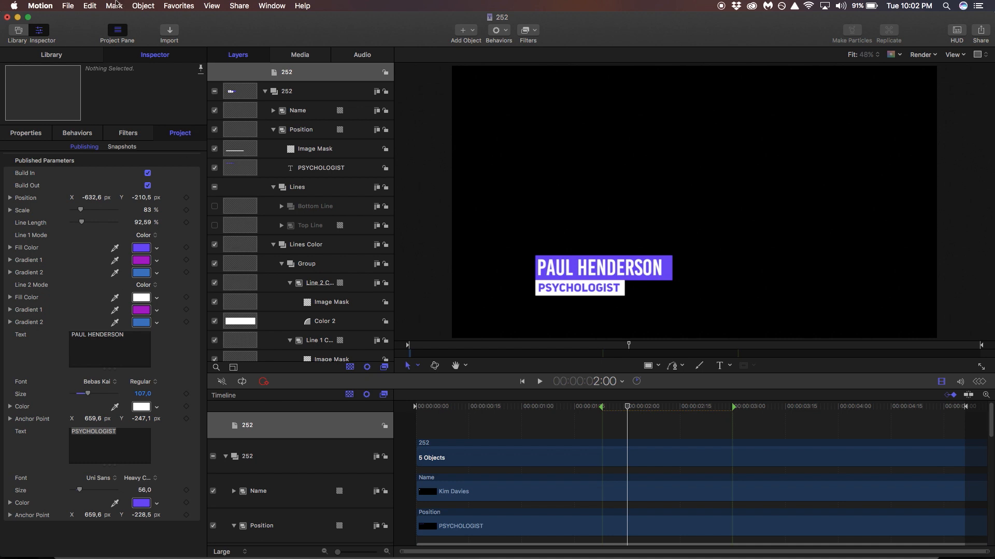
# Publish this version under FCP Titles Collection as '252' plus the person's name.
pyautogui.click(75, 5)
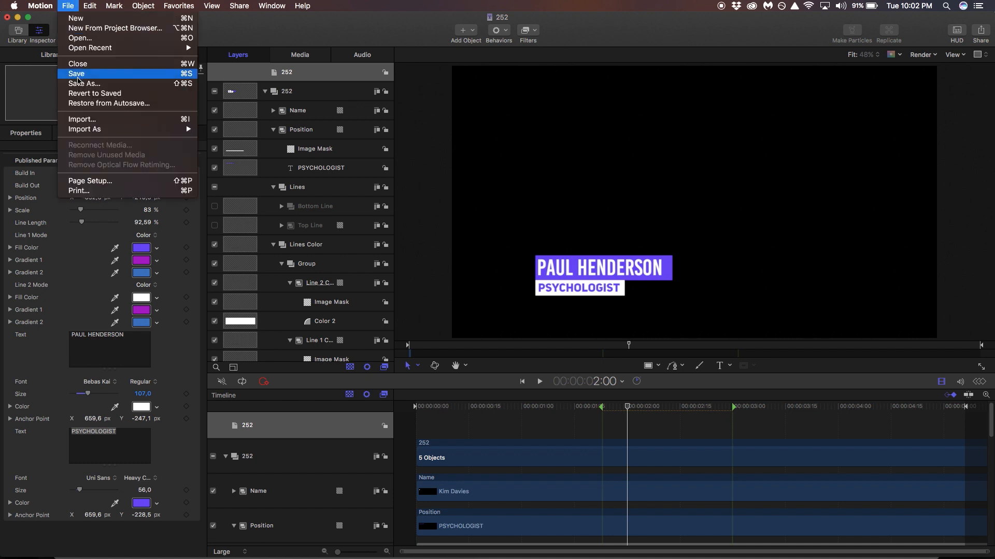
pyautogui.click(79, 85)
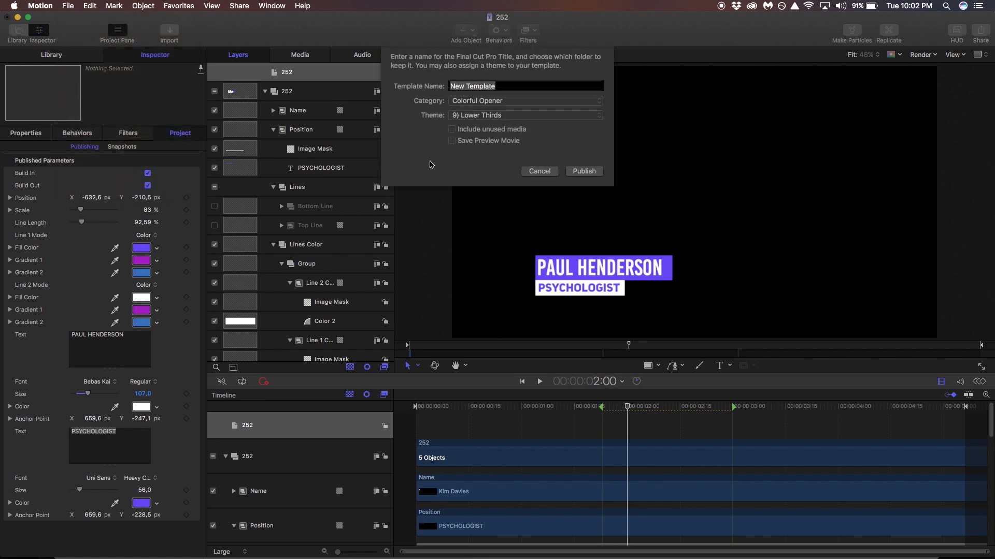
pyautogui.click(482, 98)
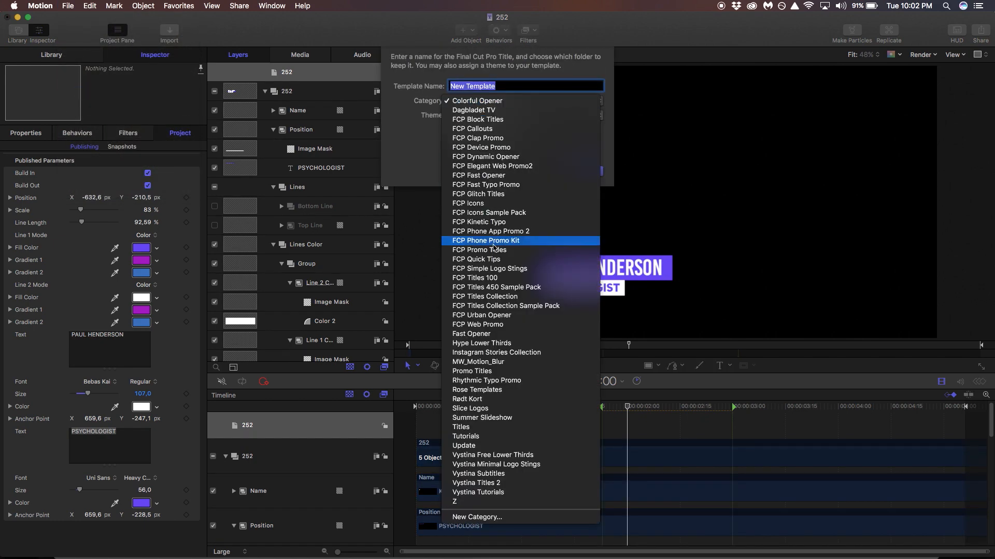
pyautogui.click(516, 298)
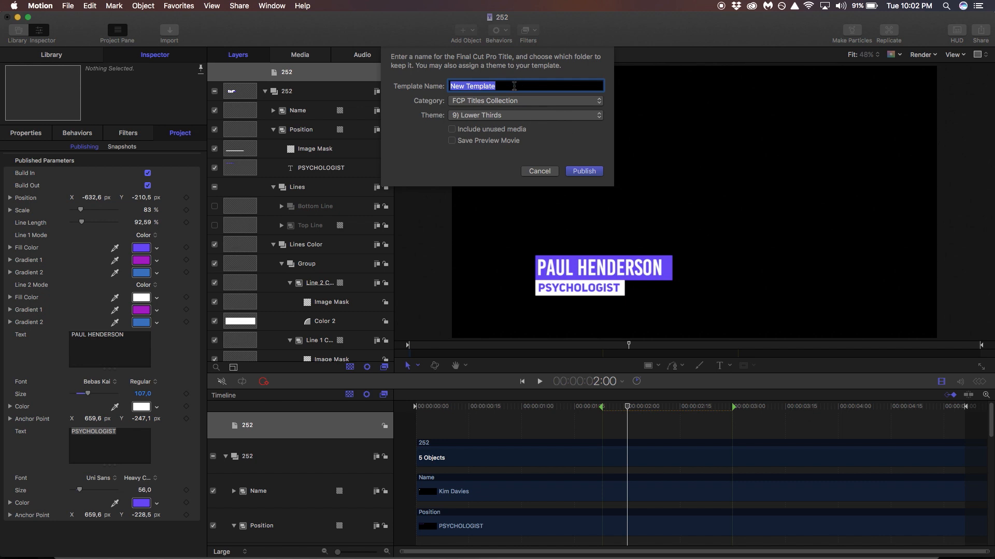
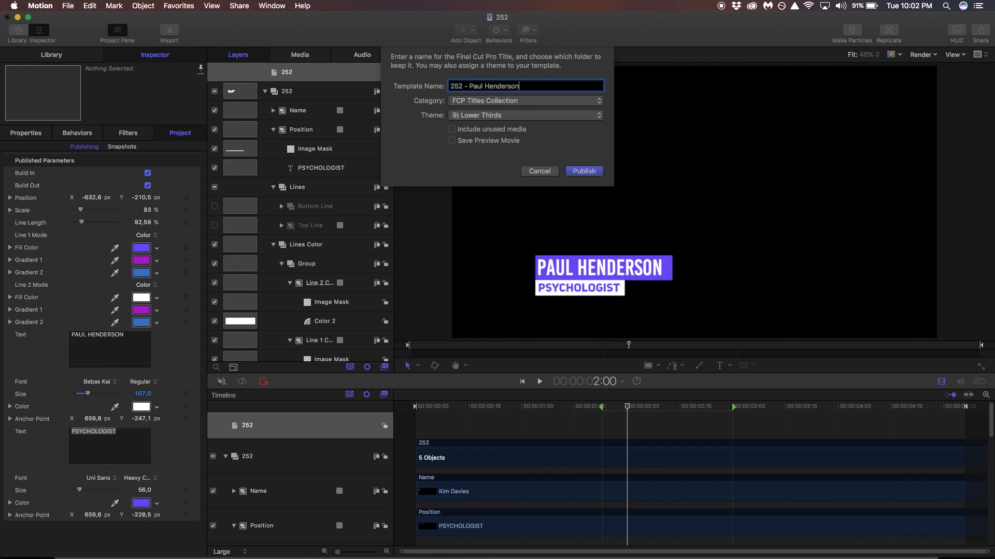
pyautogui.press('Return')
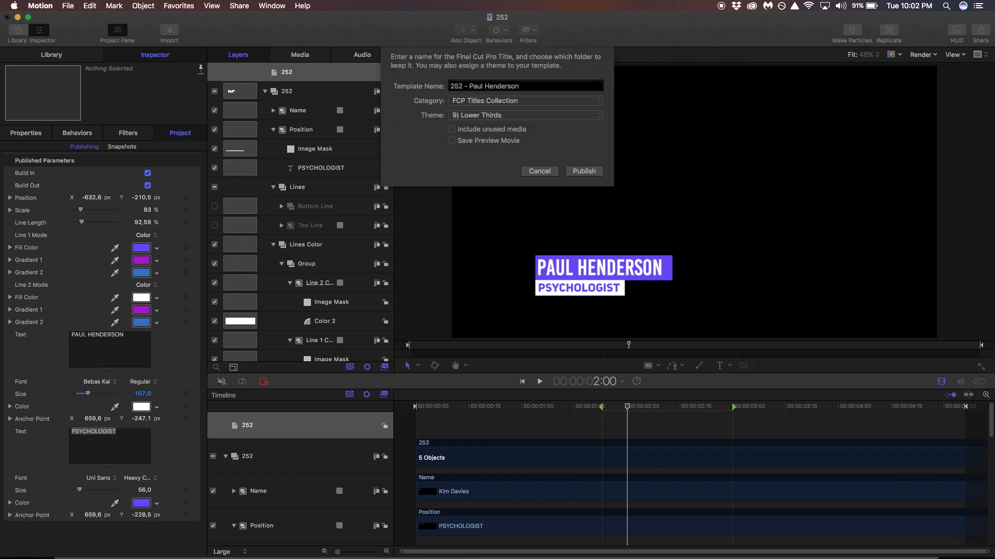
pyautogui.tripleClick(139, 342)
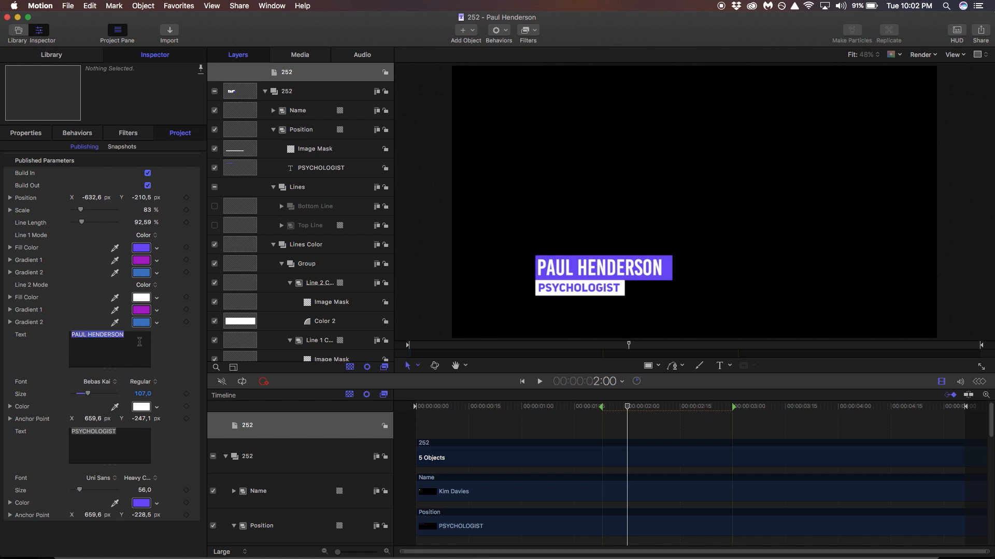
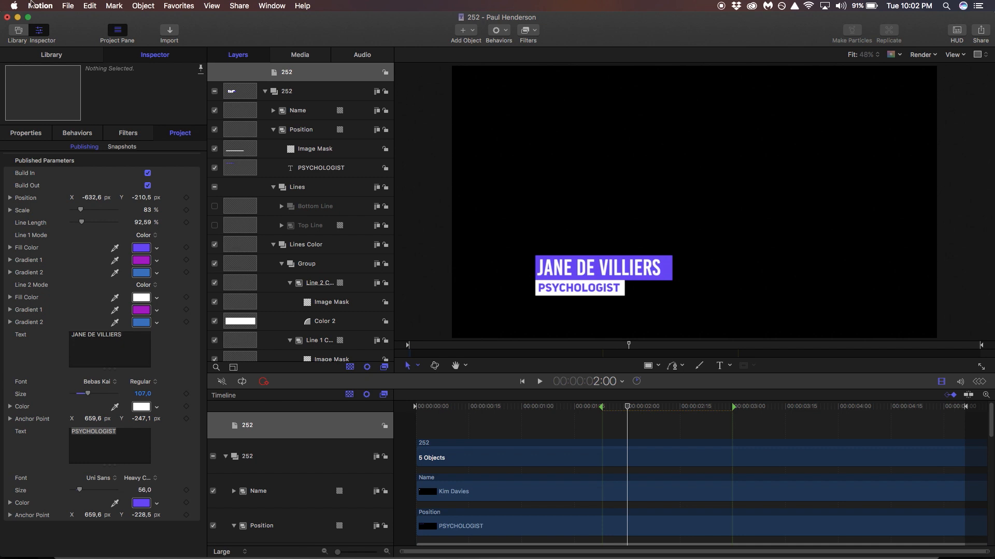
# Enter another person's name and publish it as '252-' plus that name under FCP Titles Collection.
pyautogui.click(68, 5)
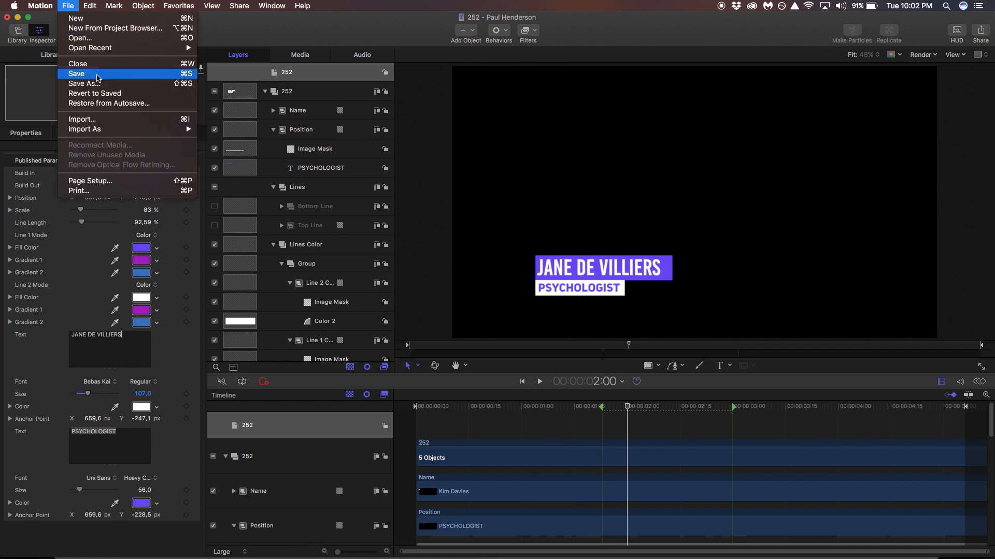
pyautogui.click(98, 85)
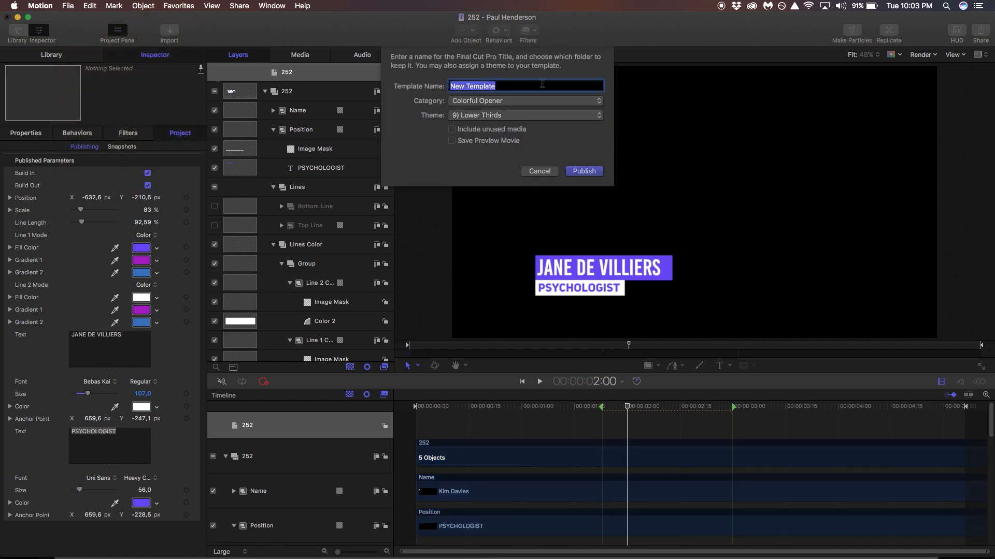
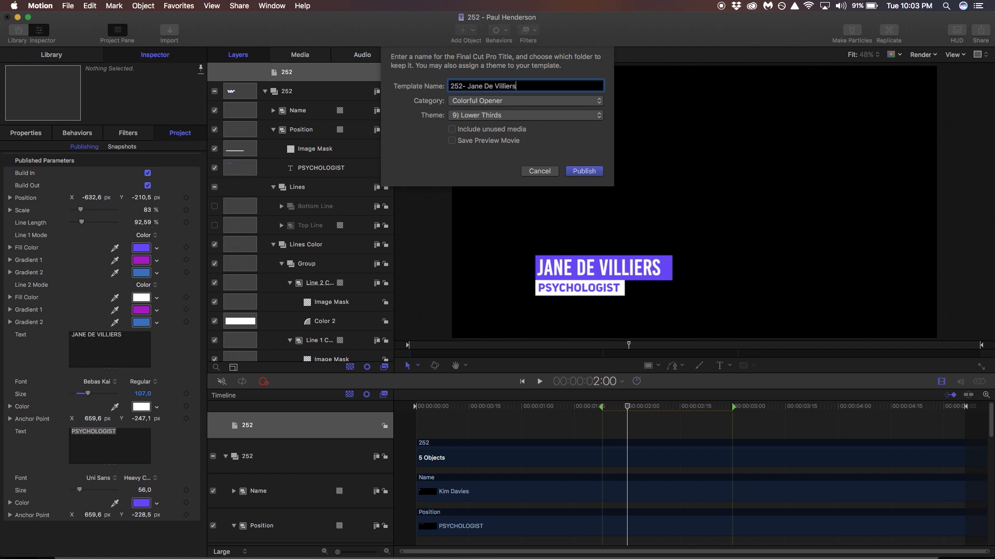
pyautogui.click(505, 100)
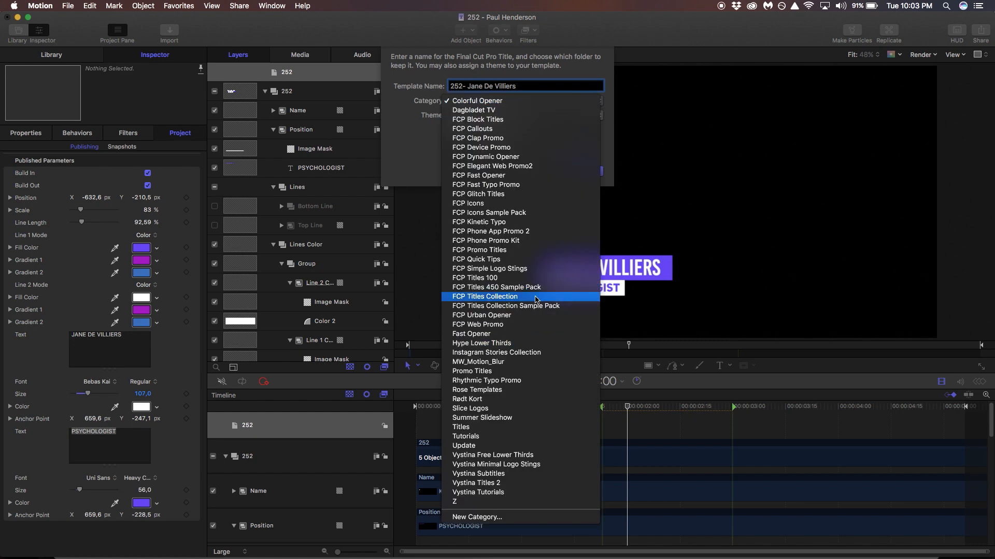
pyautogui.click(525, 301)
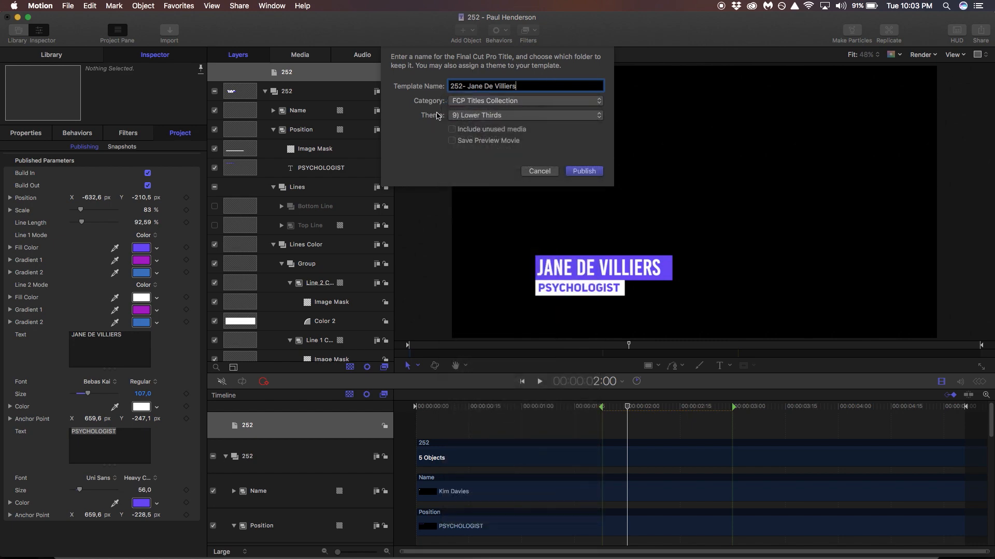
pyautogui.click(584, 171)
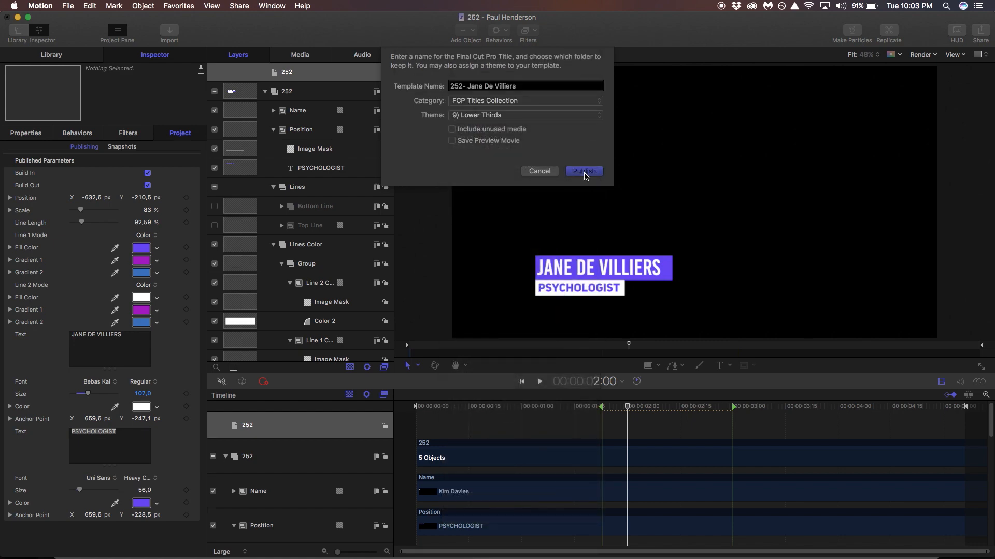
# Replace the name line with the person's full name and widen the name bar to fit it.
pyautogui.tripleClick(116, 356)
pyautogui.press('BackSpace')
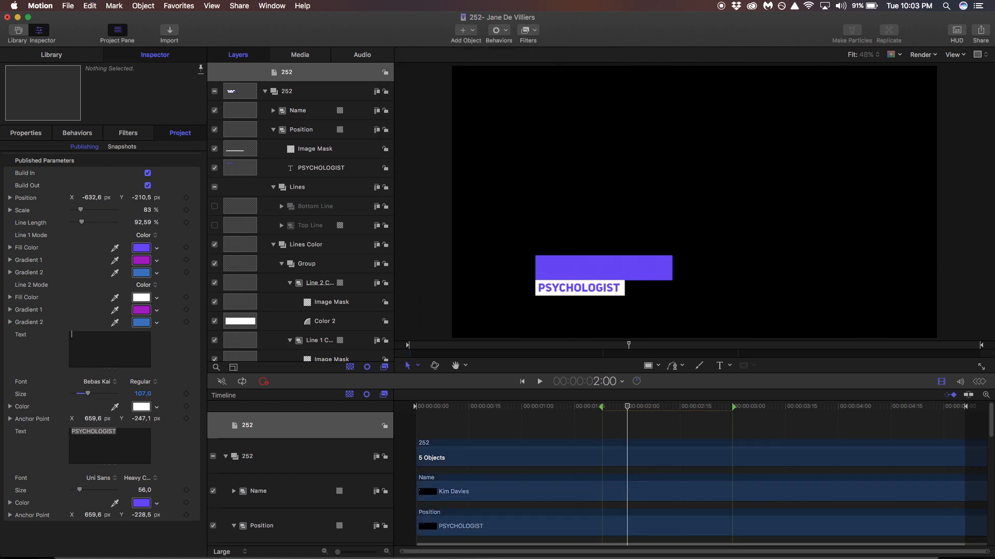
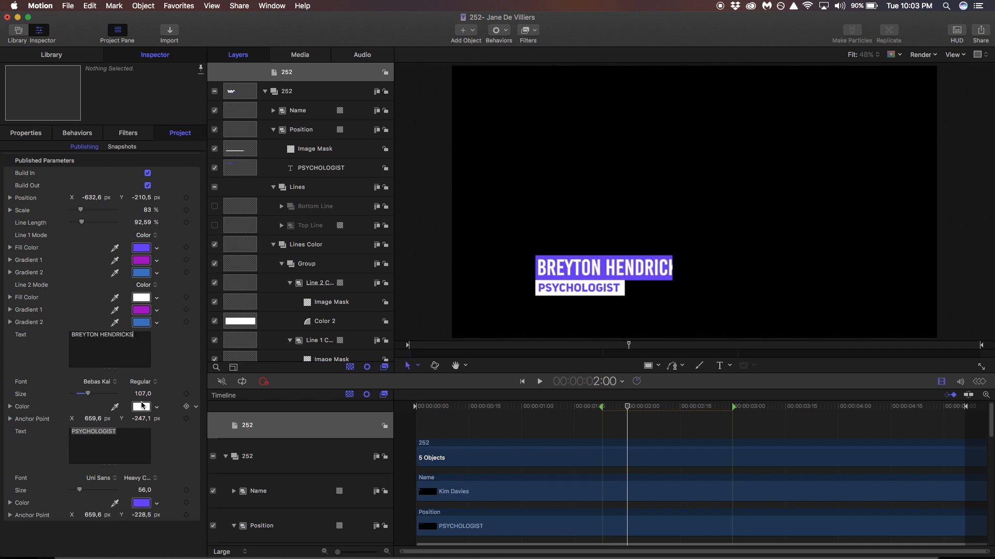
pyautogui.moveTo(143, 226); pyautogui.dragTo(138, 224)
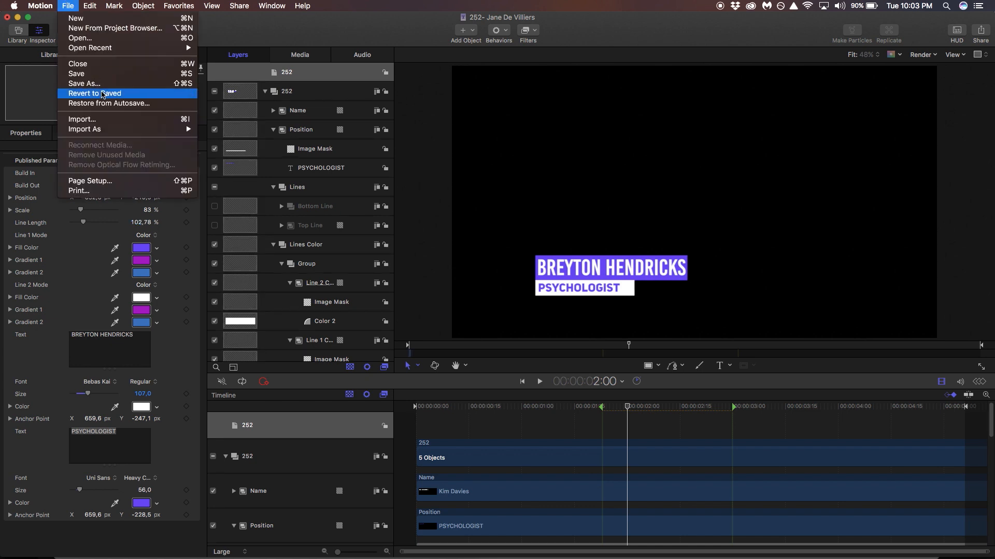
# Publish it as a new 252 template named for that person under FCP Titles Collection.
pyautogui.click(100, 83)
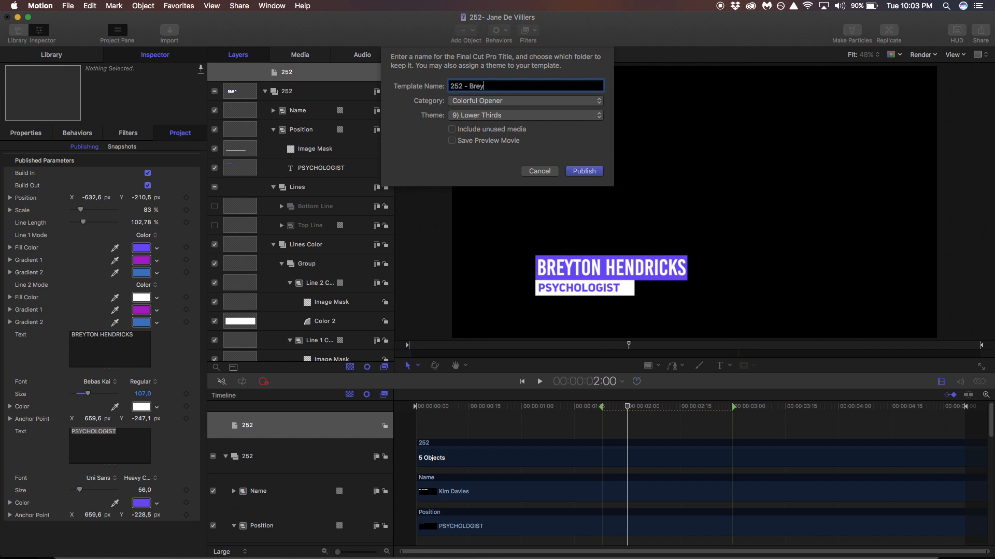
pyautogui.click(505, 100)
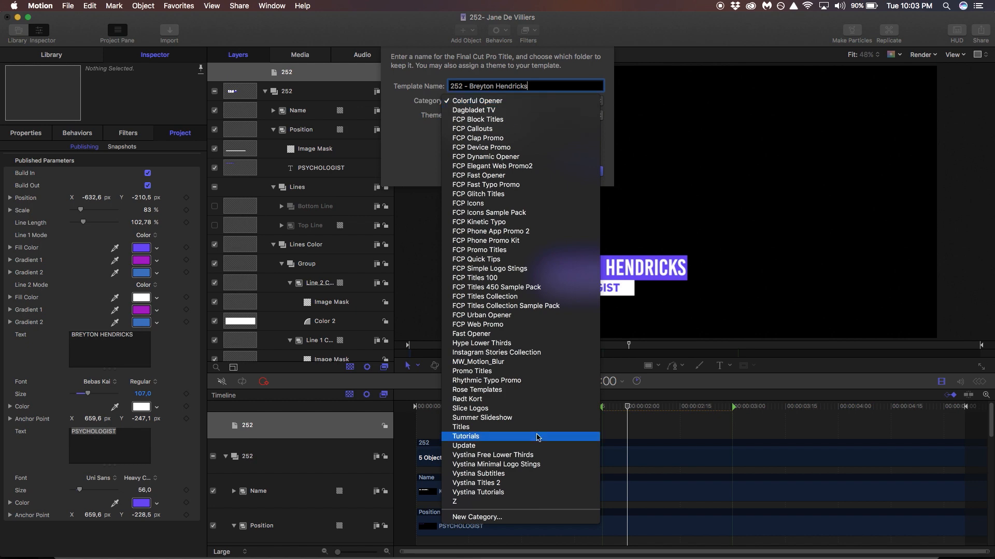
pyautogui.click(513, 296)
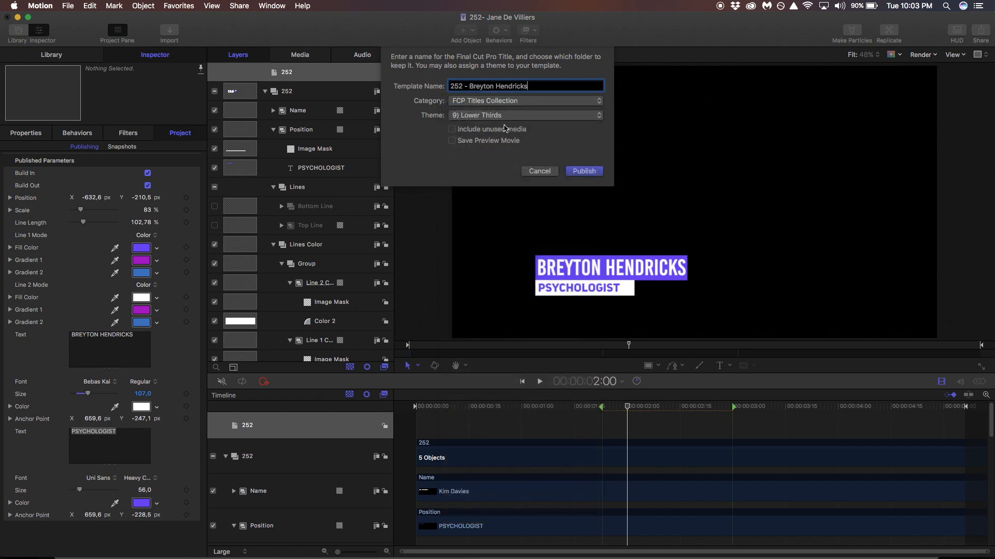
pyautogui.click(589, 172)
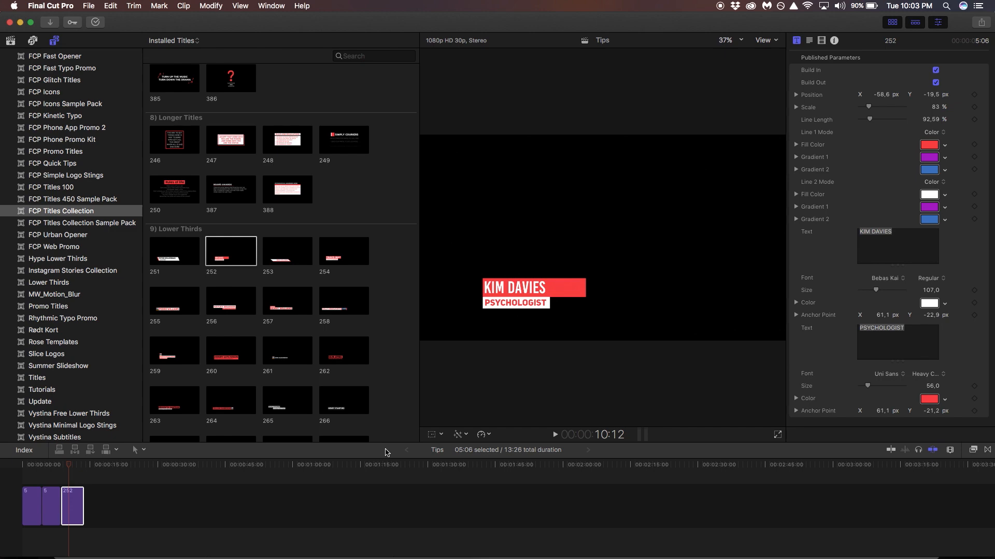
# Add the first newly published 252 name title from FCP Titles Collection to the timeline.
pyautogui.click(87, 201)
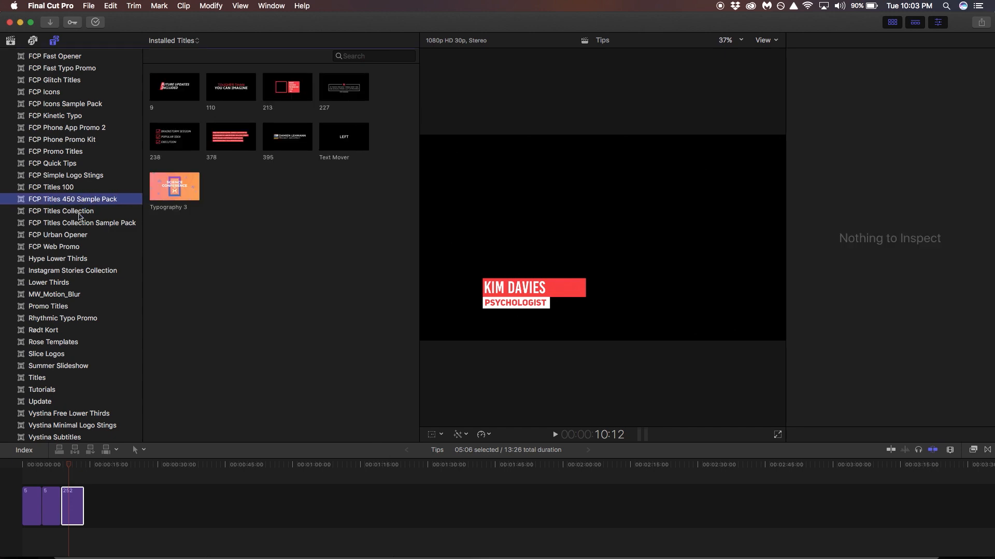
pyautogui.click(80, 212)
pyautogui.scroll(-20, 253, 281)
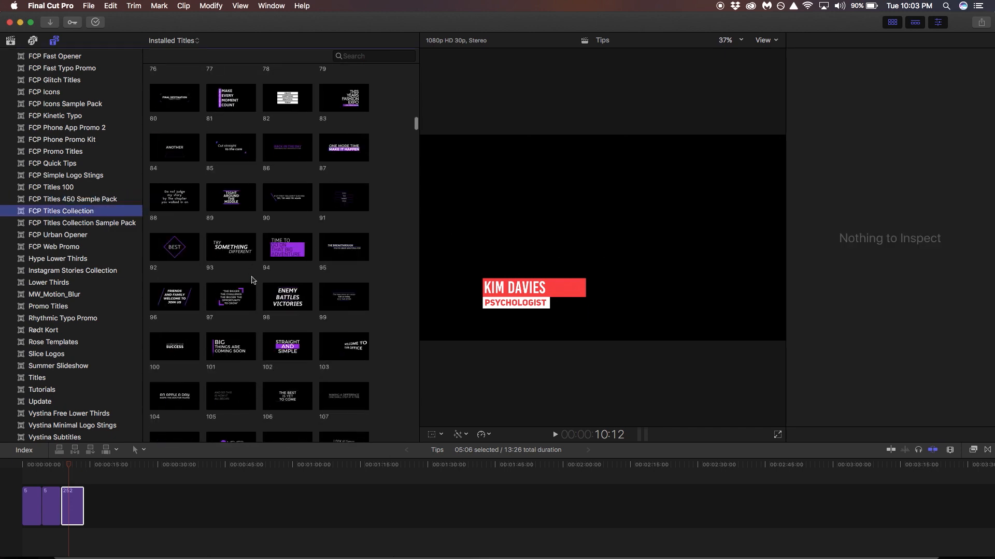
pyautogui.scroll(8, 252, 279)
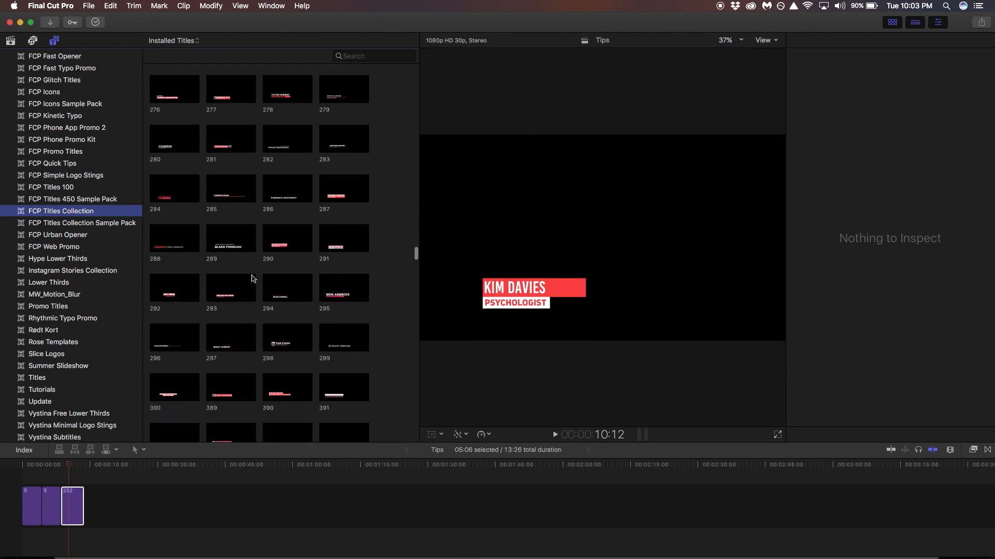
pyautogui.scroll(-2, 253, 278)
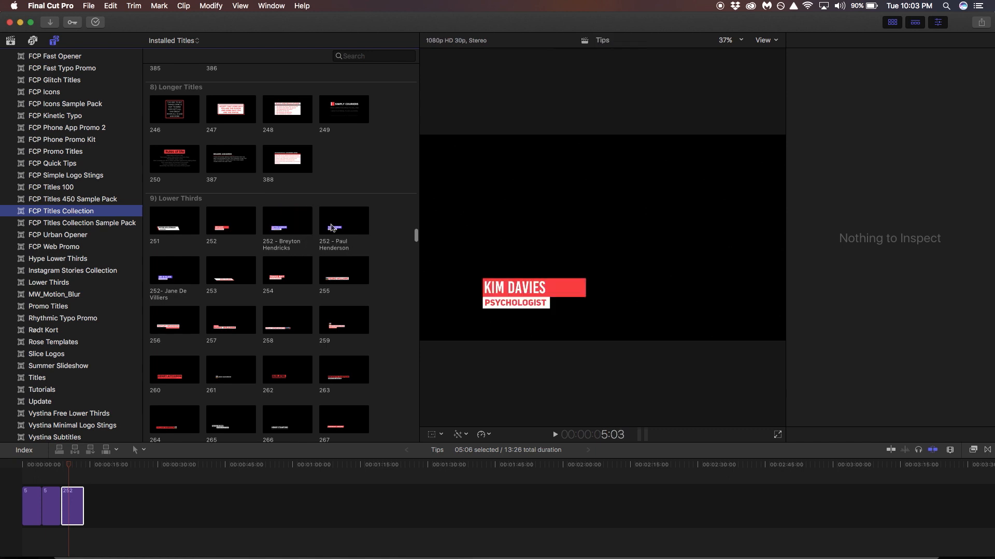
pyautogui.moveTo(284, 233); pyautogui.dragTo(91, 466)
pyautogui.press('super+4')
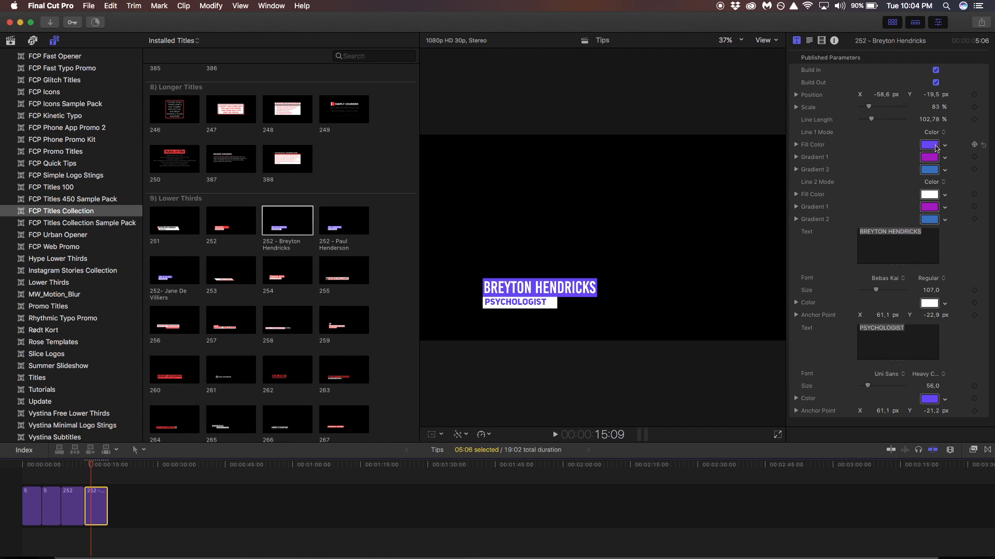
# Append the other two 252 name titles and play through the added titles.
pyautogui.moveTo(341, 223); pyautogui.dragTo(120, 505)
pyautogui.moveTo(184, 276); pyautogui.dragTo(158, 500)
pyautogui.click(117, 468)
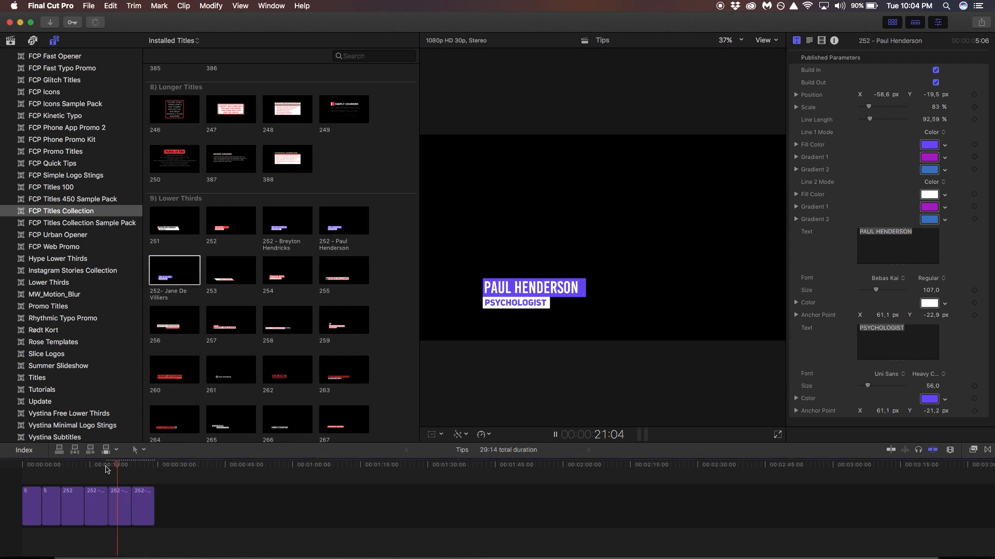
pyautogui.click(107, 468)
pyautogui.press('space')
# Stop playback, append the Logo 1 sting from Logo Stings, and open it in Motion.
pyautogui.click(131, 466)
pyautogui.press('space')
pyautogui.scroll(-15, 226, 324)
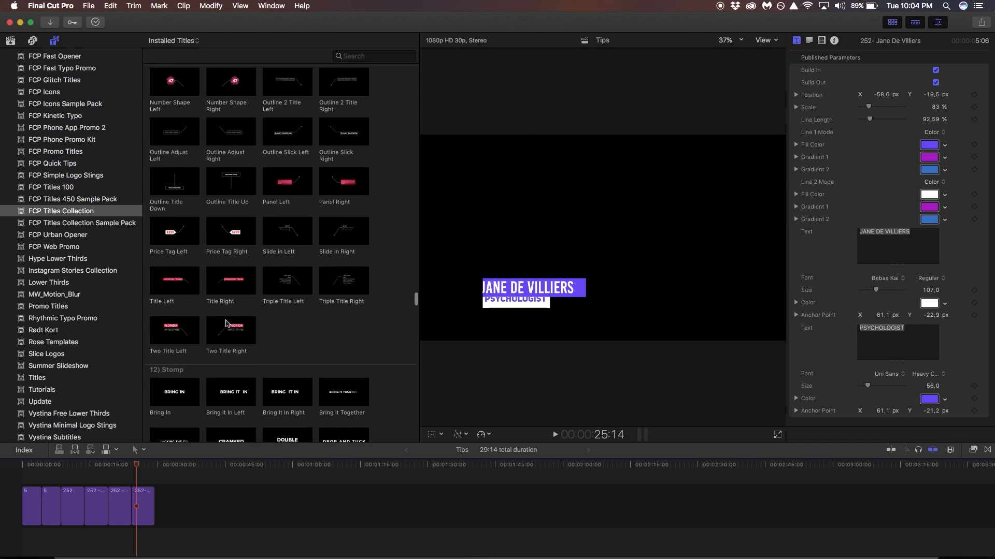
pyautogui.scroll(-15, 227, 323)
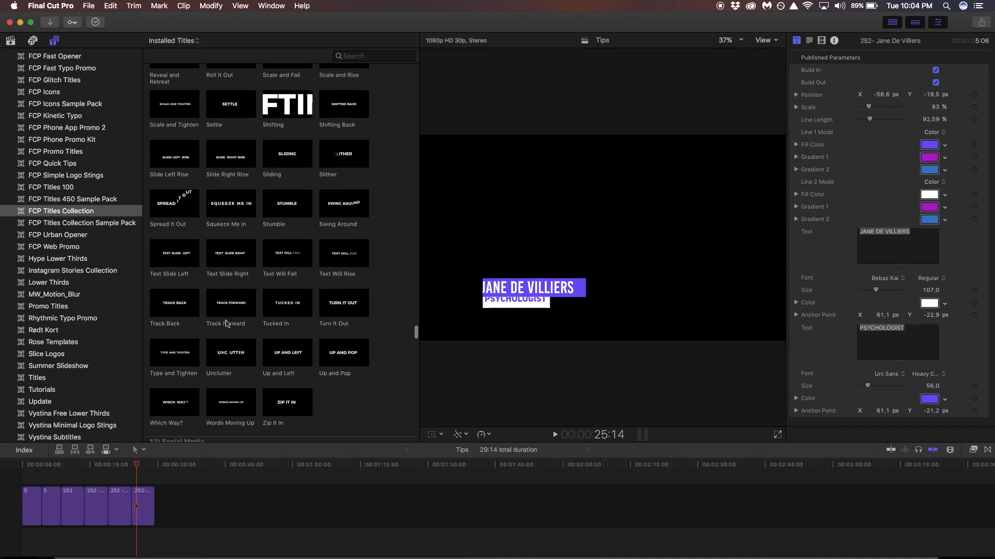
pyautogui.scroll(-15, 226, 324)
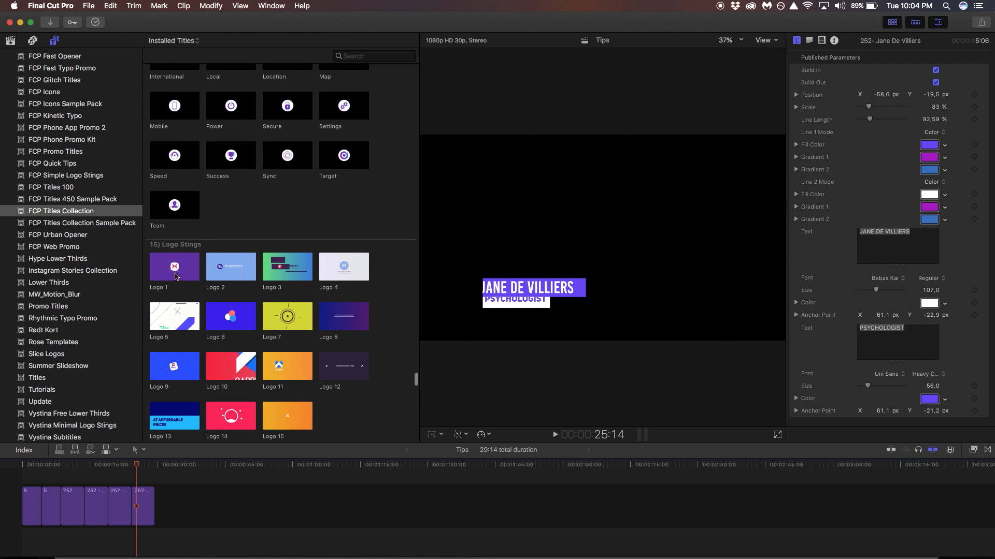
pyautogui.moveTo(175, 276); pyautogui.dragTo(226, 518)
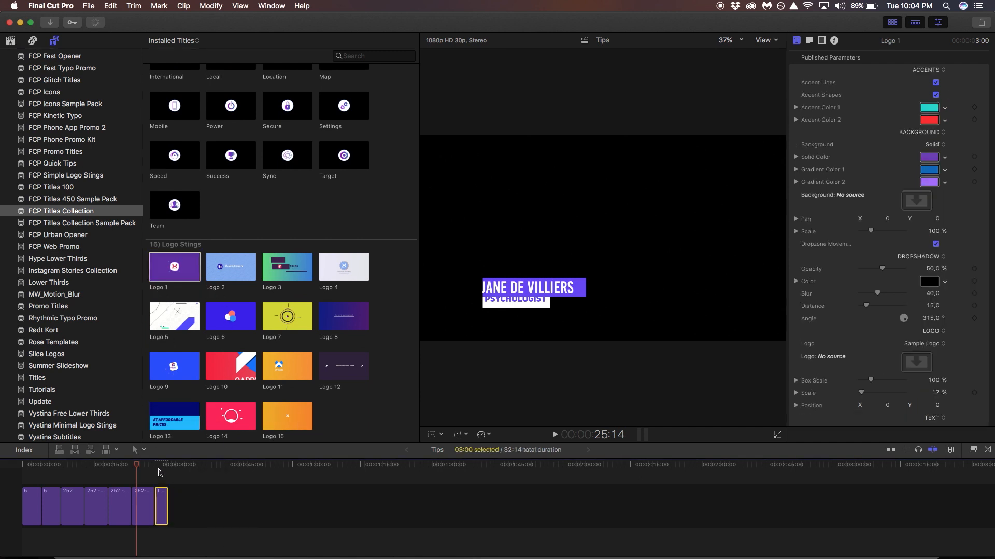
pyautogui.rightClick(167, 268)
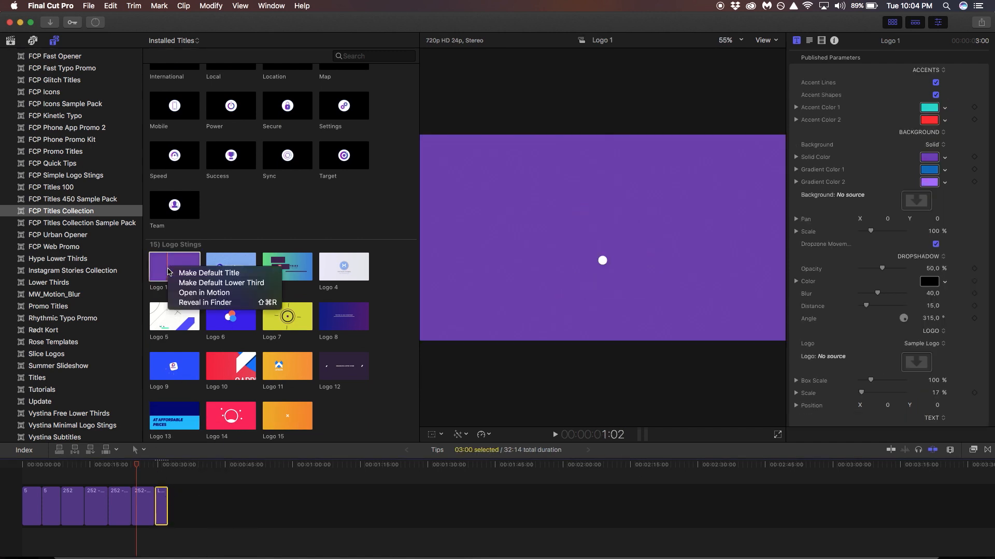
pyautogui.click(202, 292)
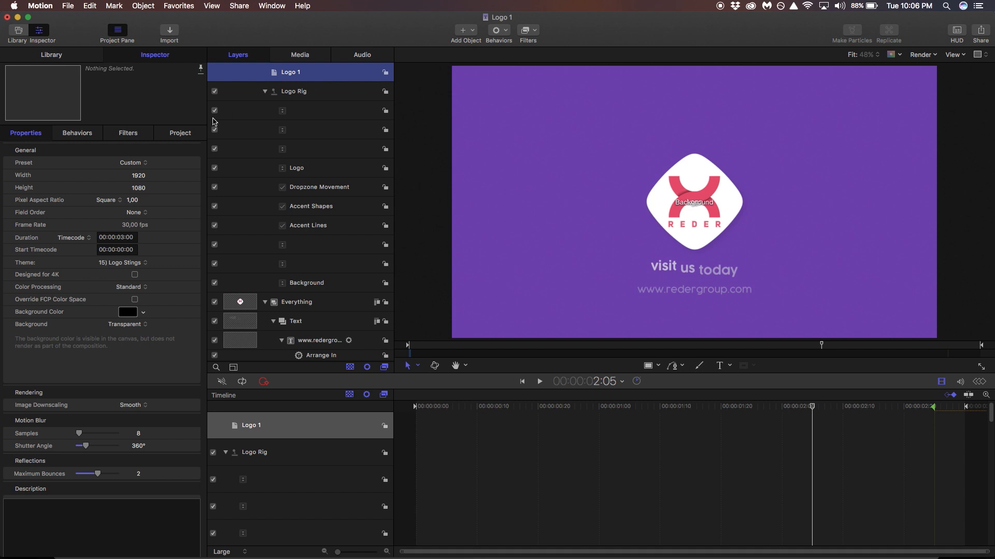
# Switch the logo source parameter to an empty drop zone and locate the original logo layer.
pyautogui.click(181, 133)
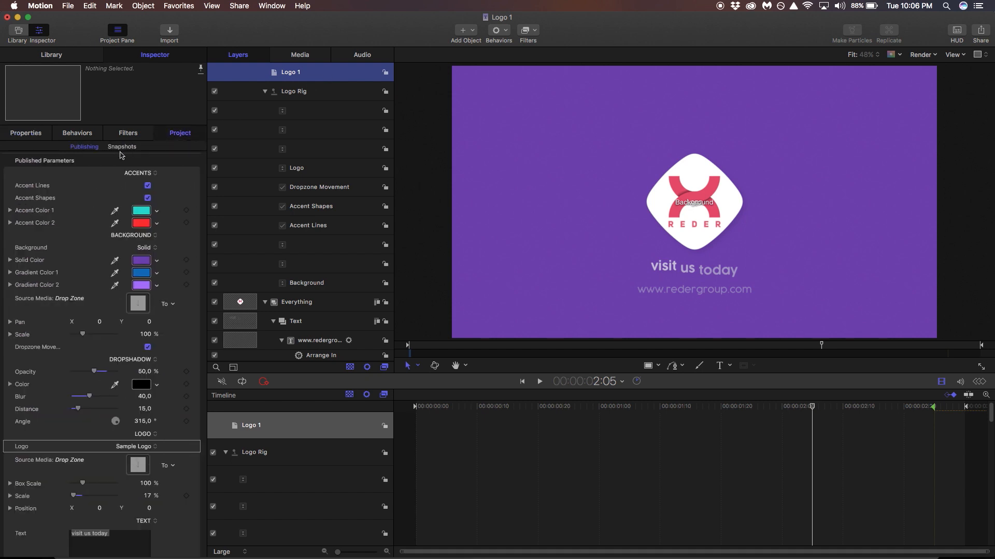
pyautogui.scroll(-2, 71, 346)
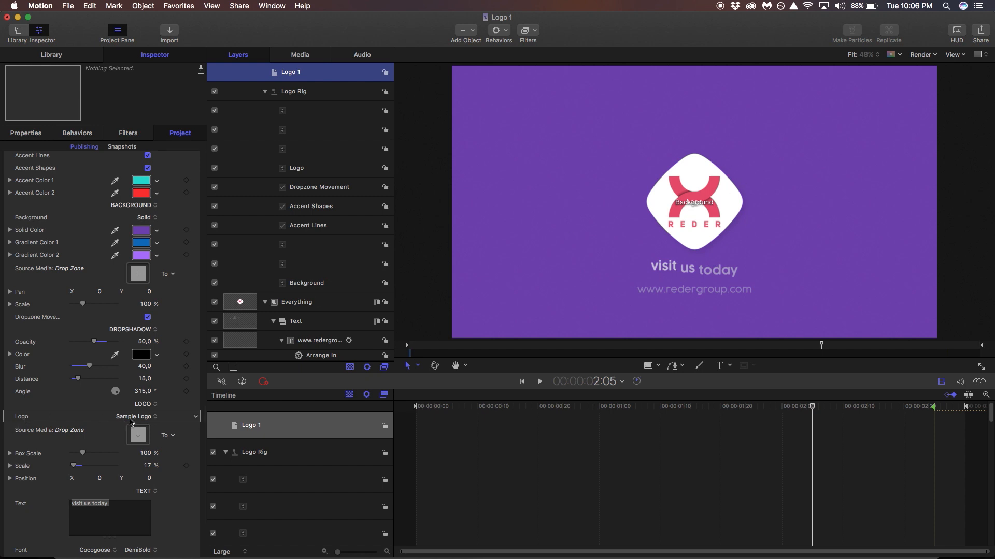
pyautogui.click(148, 420)
pyautogui.click(131, 408)
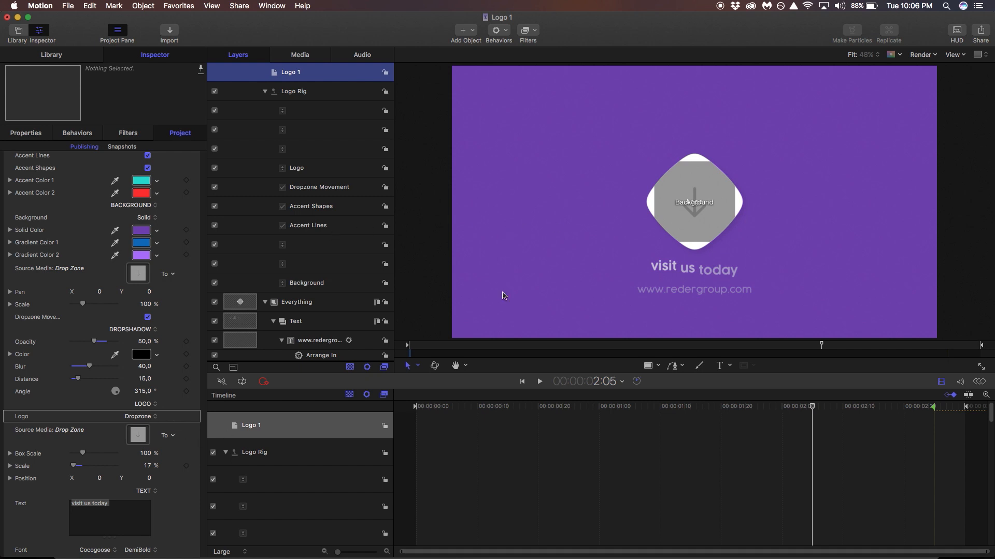
pyautogui.click(196, 438)
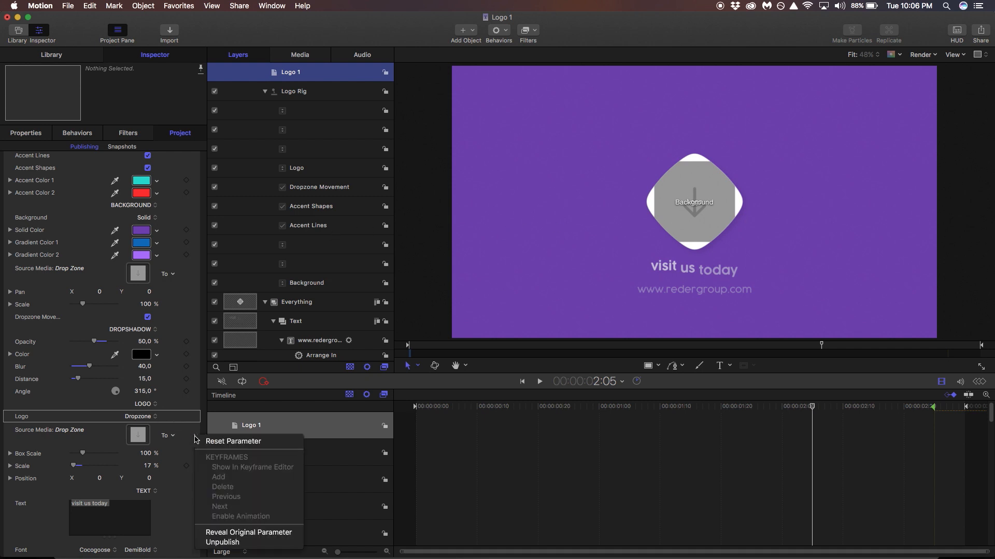
pyautogui.click(263, 532)
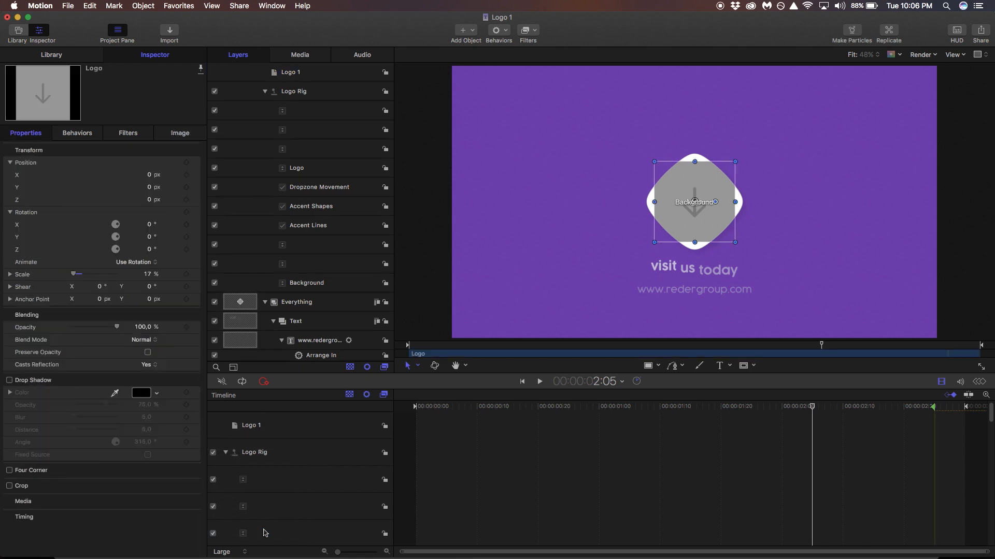
pyautogui.scroll(-10, 312, 263)
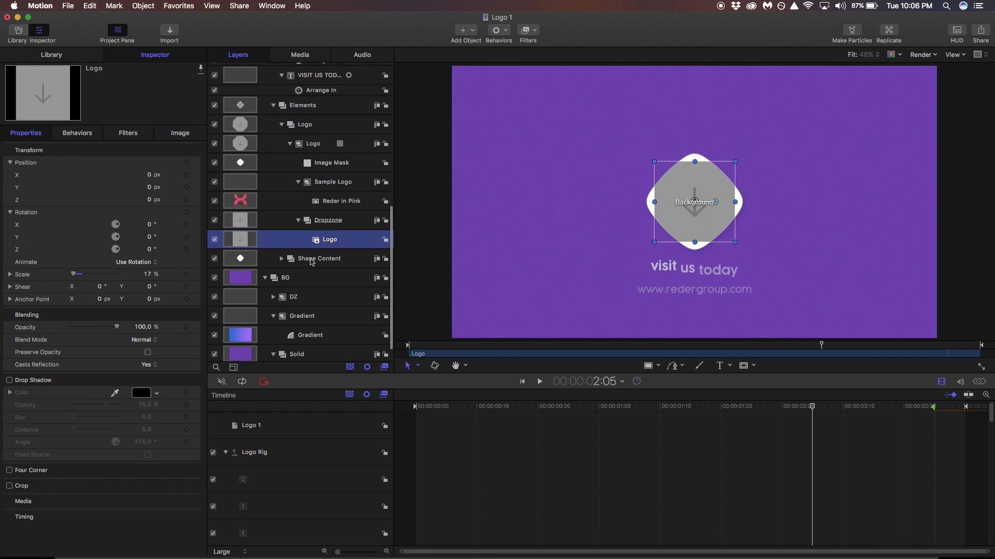
# Drag RT.png from Finder into the Dropzone layer in Motion.
pyautogui.click(290, 547)
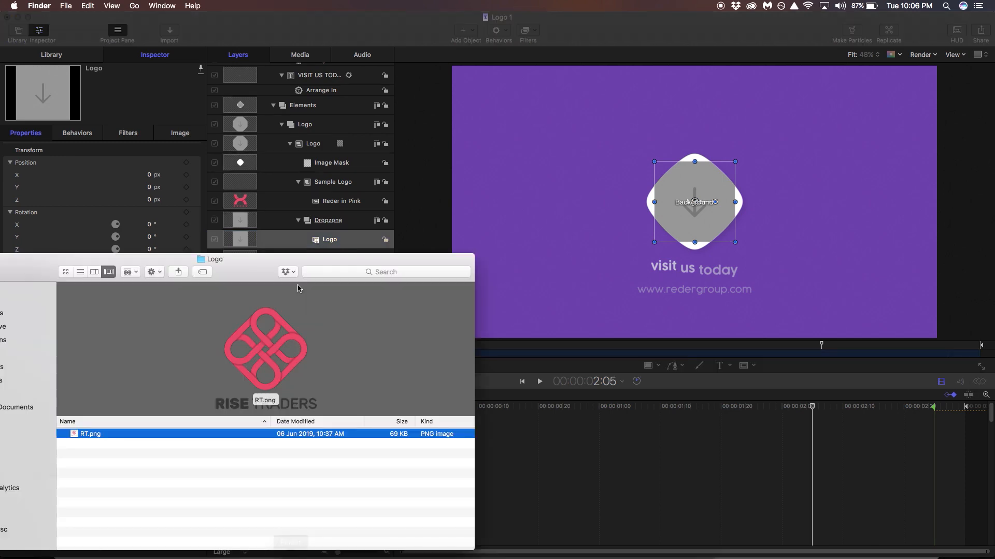
pyautogui.moveTo(251, 266); pyautogui.dragTo(818, 93)
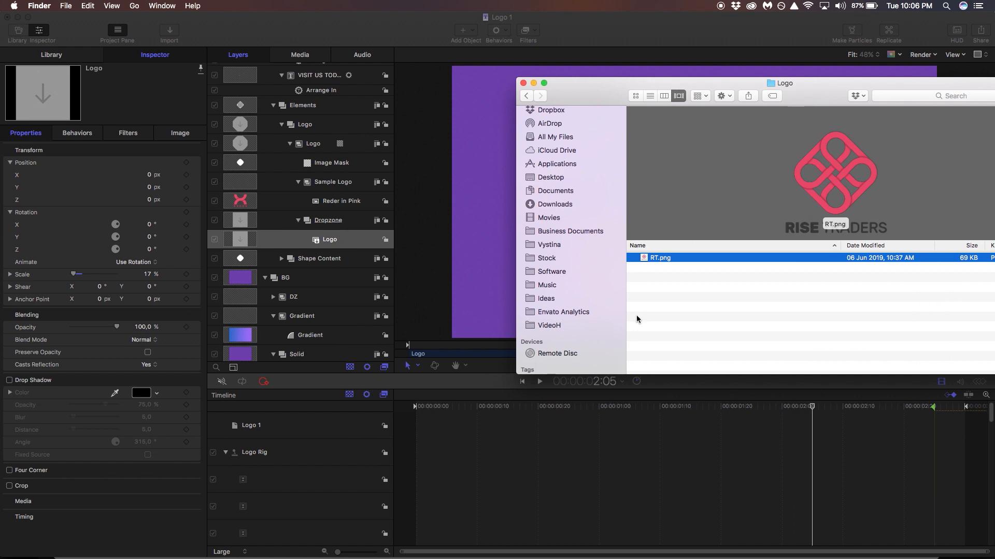
pyautogui.moveTo(656, 263); pyautogui.dragTo(333, 230)
pyautogui.click(328, 226)
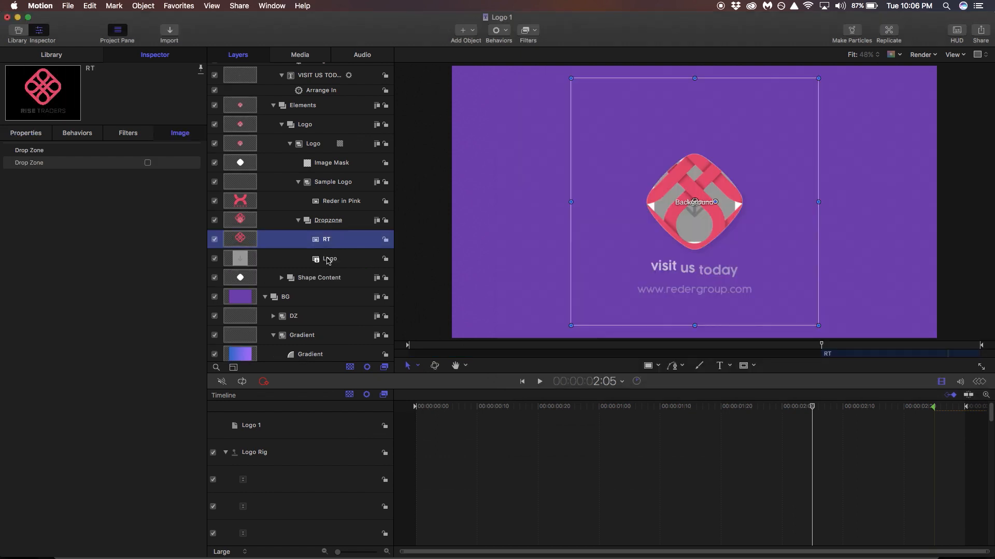
# Hide the placeholder Logo layer and scale the RT logo to 28%.
pyautogui.click(325, 259)
pyautogui.click(214, 259)
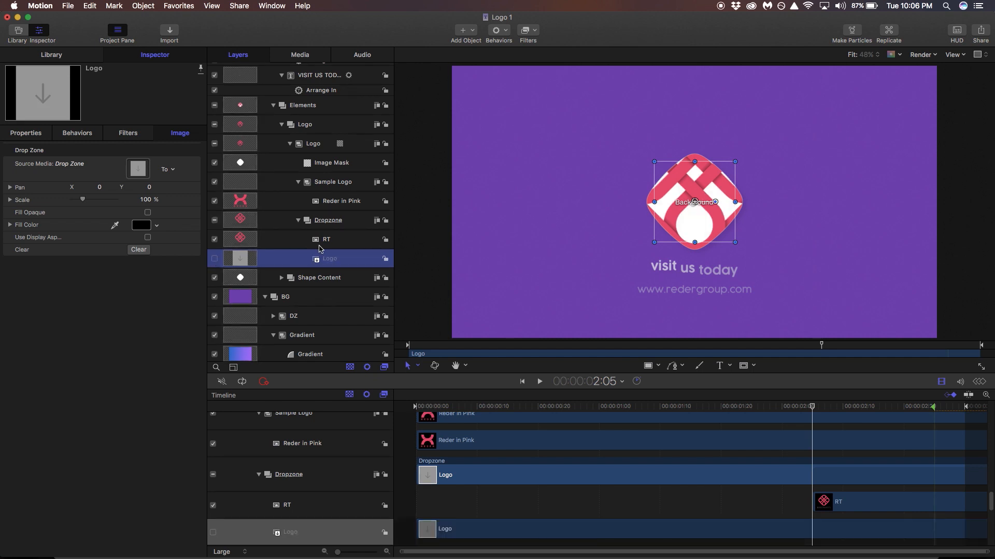
pyautogui.click(324, 241)
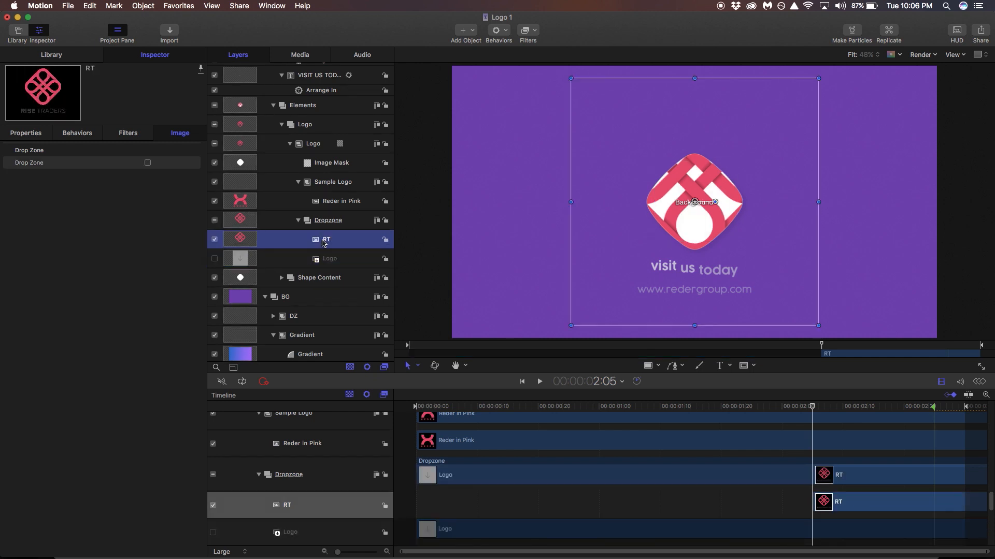
pyautogui.click(26, 133)
pyautogui.moveTo(152, 275); pyautogui.dragTo(146, 275)
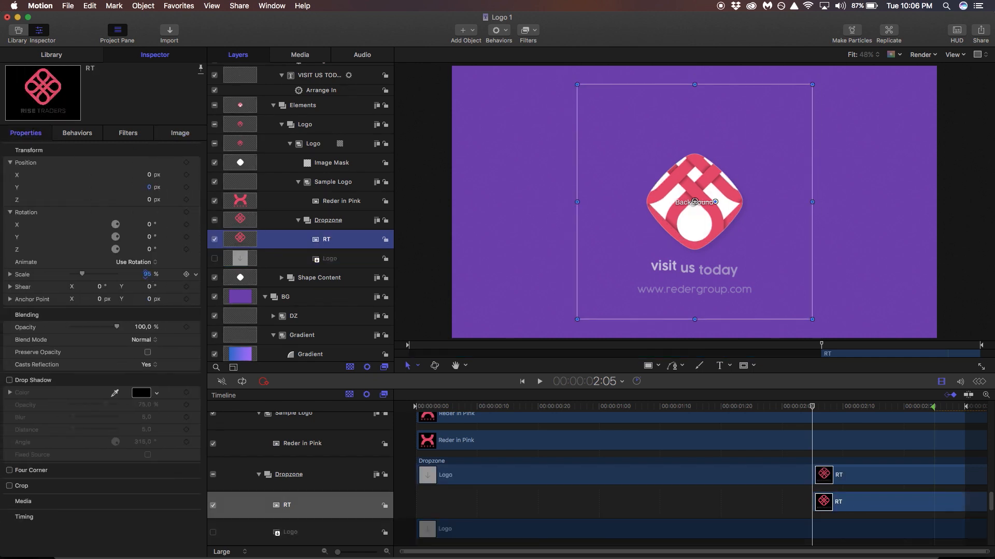
pyautogui.write('28')
pyautogui.press('Return')
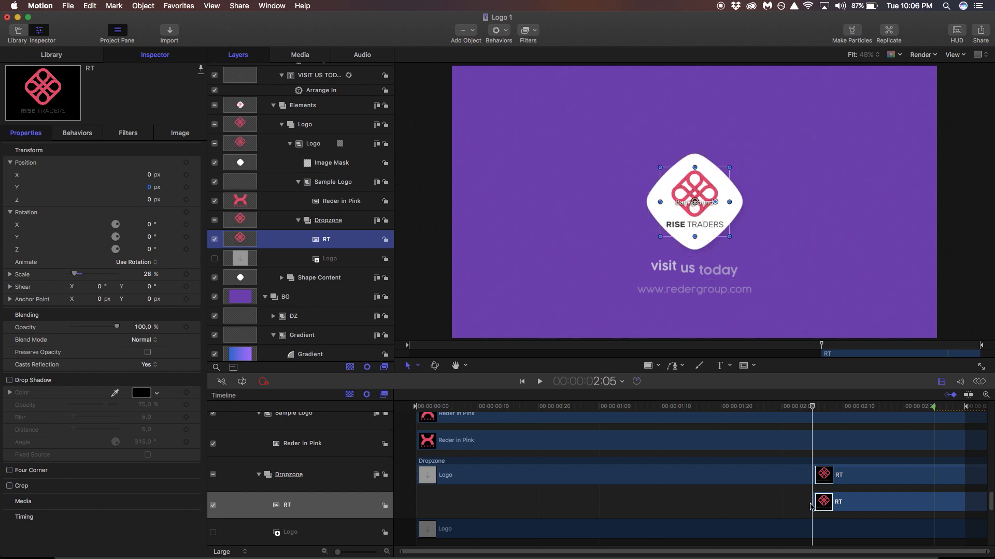
# Extend the RT clip back to the timeline start and scrub through the animation.
pyautogui.moveTo(812, 501); pyautogui.dragTo(414, 501)
pyautogui.click(679, 407)
pyautogui.moveTo(681, 410); pyautogui.dragTo(815, 407)
pyautogui.scroll(10, 310, 121)
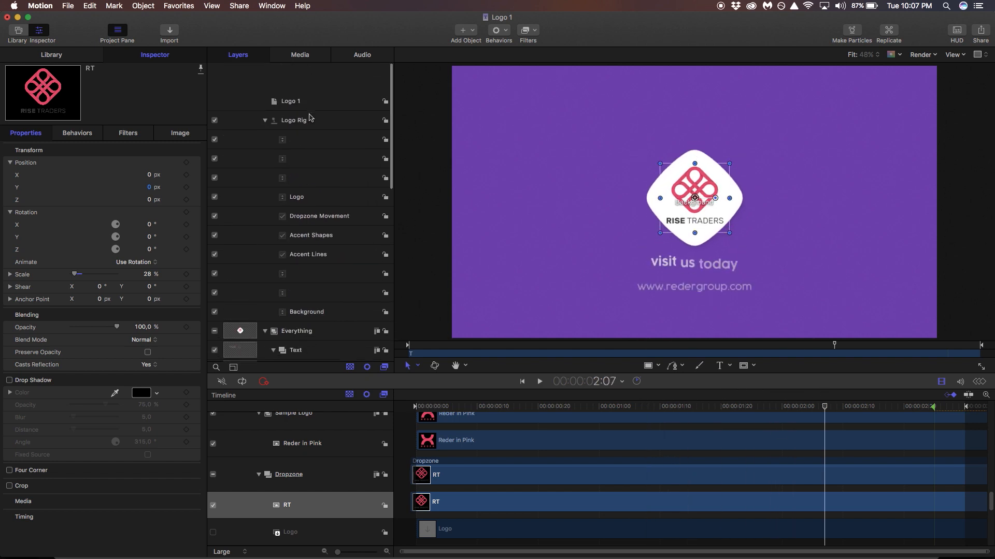
pyautogui.click(290, 72)
# Turn the solid background colour mint green by raising green to 255.
pyautogui.click(186, 134)
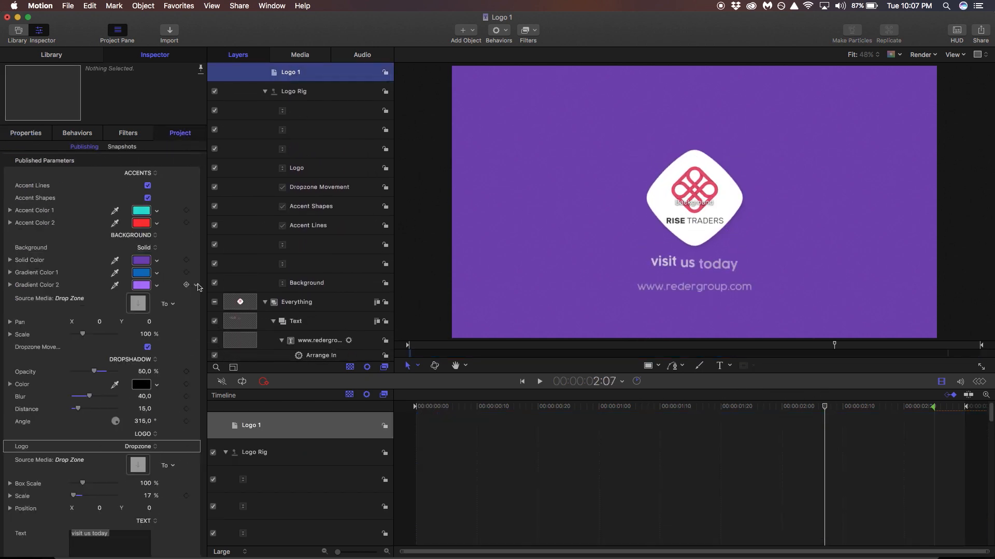
pyautogui.click(143, 266)
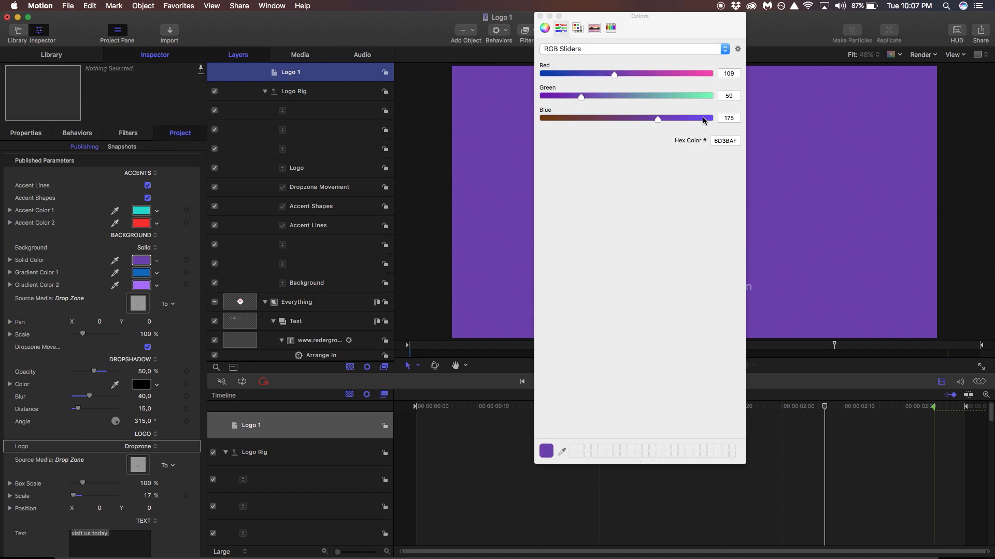
pyautogui.moveTo(652, 96); pyautogui.dragTo(711, 96)
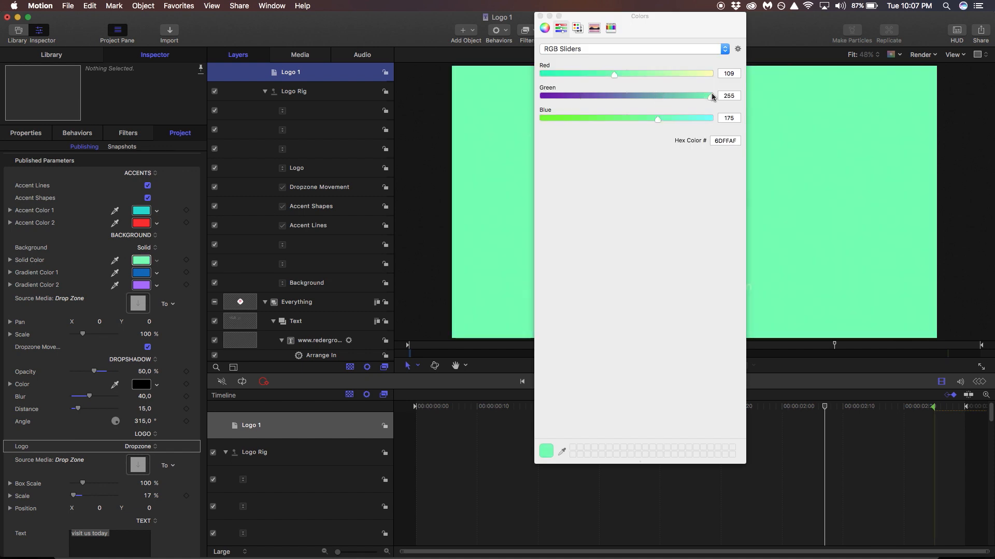
pyautogui.click(540, 16)
# Replace the tagline text with RISE TRADERS.
pyautogui.scroll(-4, 64, 469)
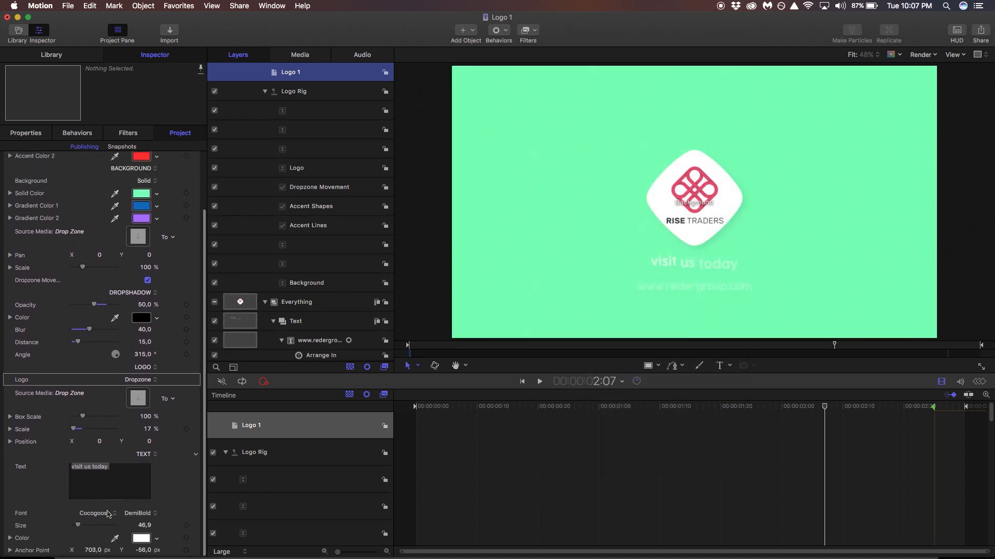
pyautogui.click(108, 498)
pyautogui.write('RISE T')
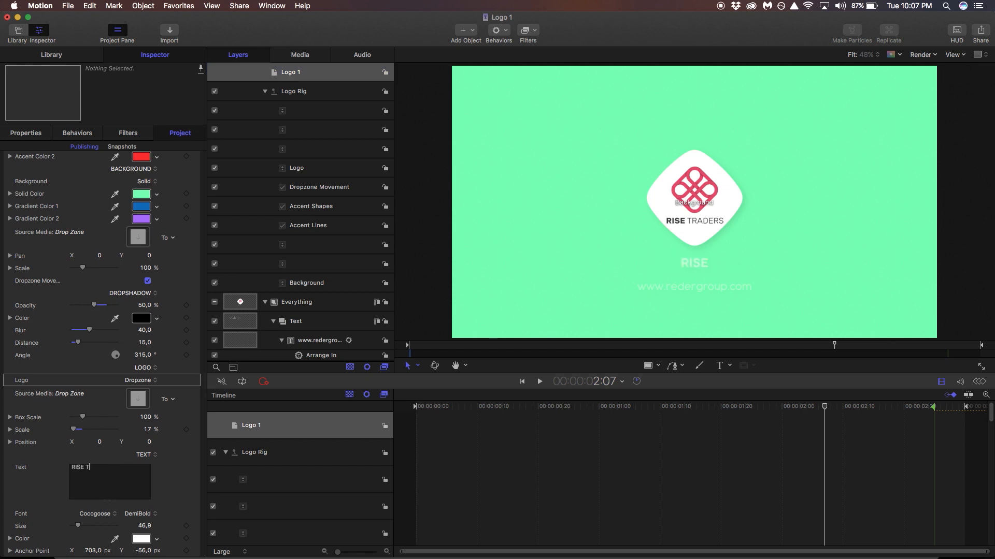
pyautogui.write('RADERS')
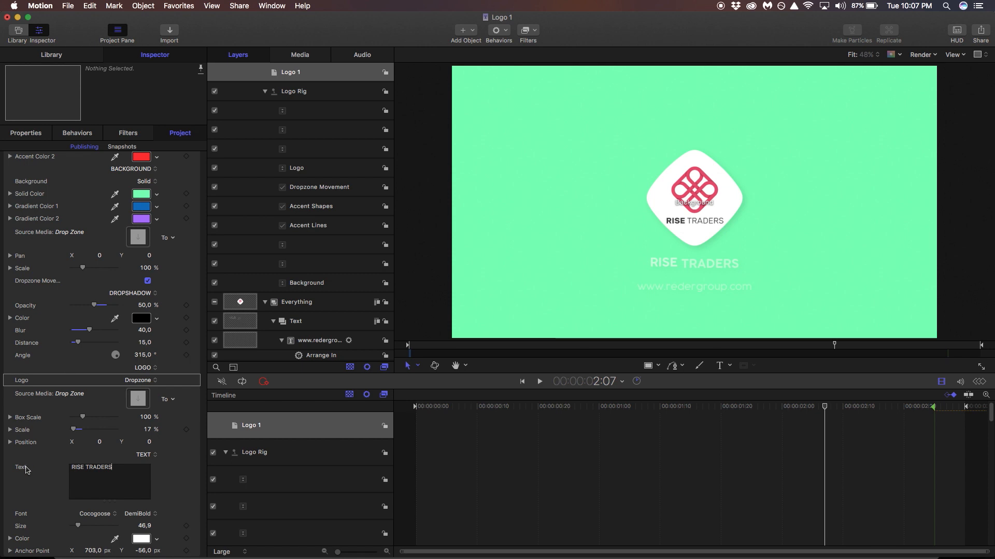
# Set the tagline text colour to dark blue using the RGB sliders.
pyautogui.scroll(-1, 132, 525)
pyautogui.scroll(1, 132, 525)
pyautogui.click(141, 538)
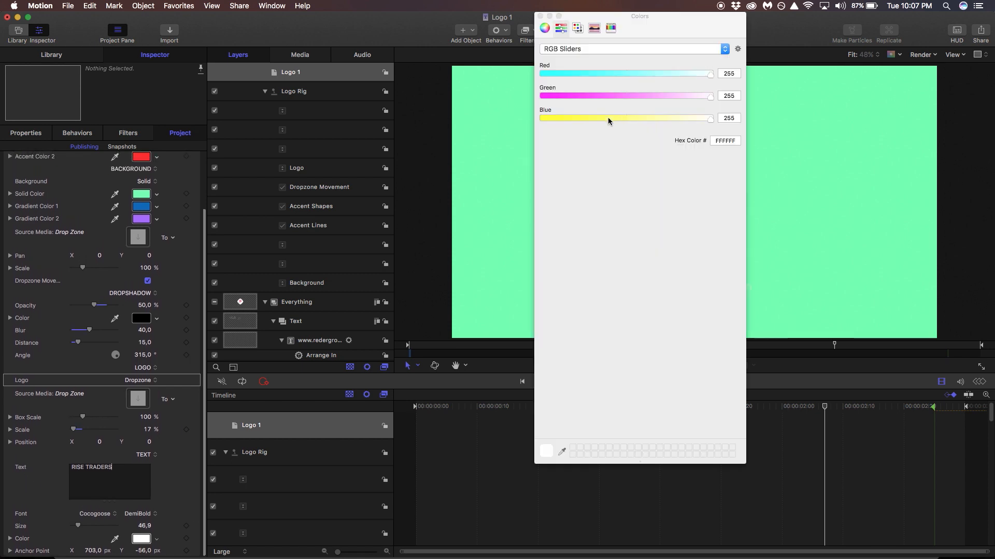
pyautogui.click(574, 96)
pyautogui.click(563, 74)
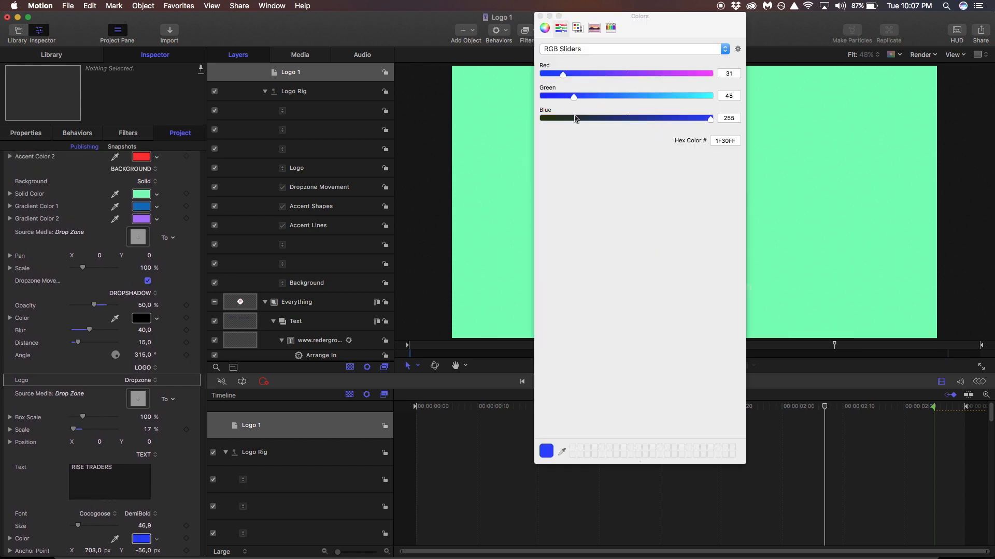
pyautogui.click(578, 118)
pyautogui.click(540, 16)
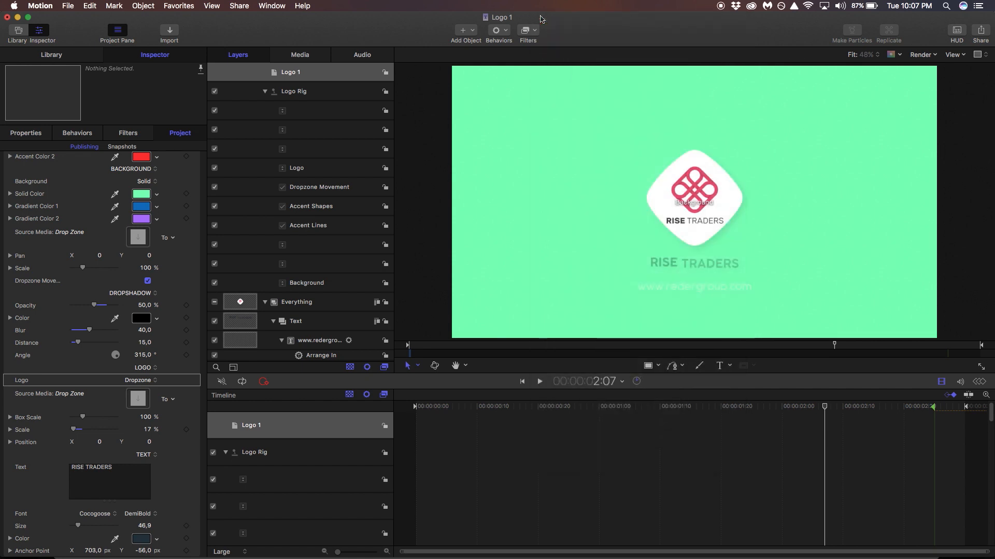
pyautogui.moveTo(709, 407); pyautogui.dragTo(892, 409)
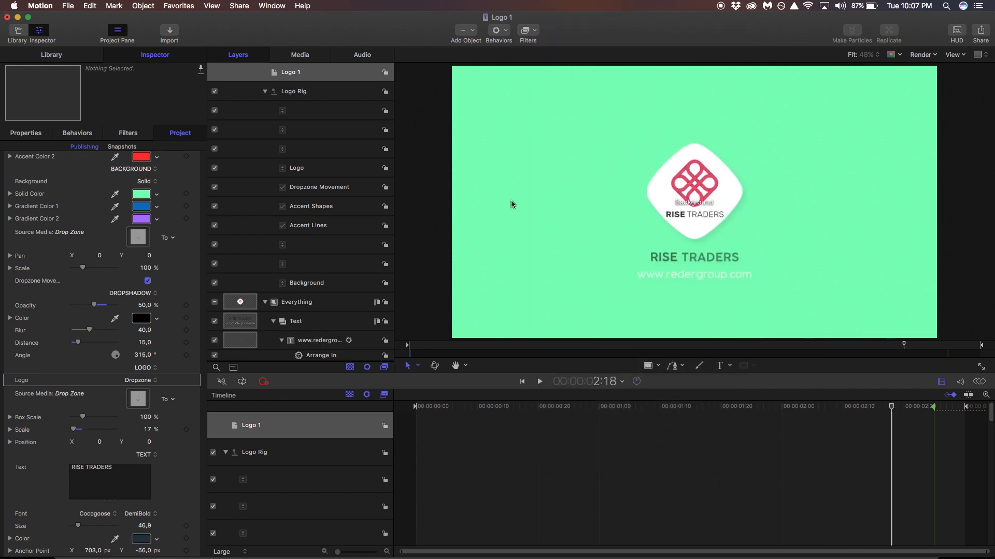
# Save the Logo 1 template with its external media copied, then switch to Final Cut Pro.
pyautogui.click(76, 4)
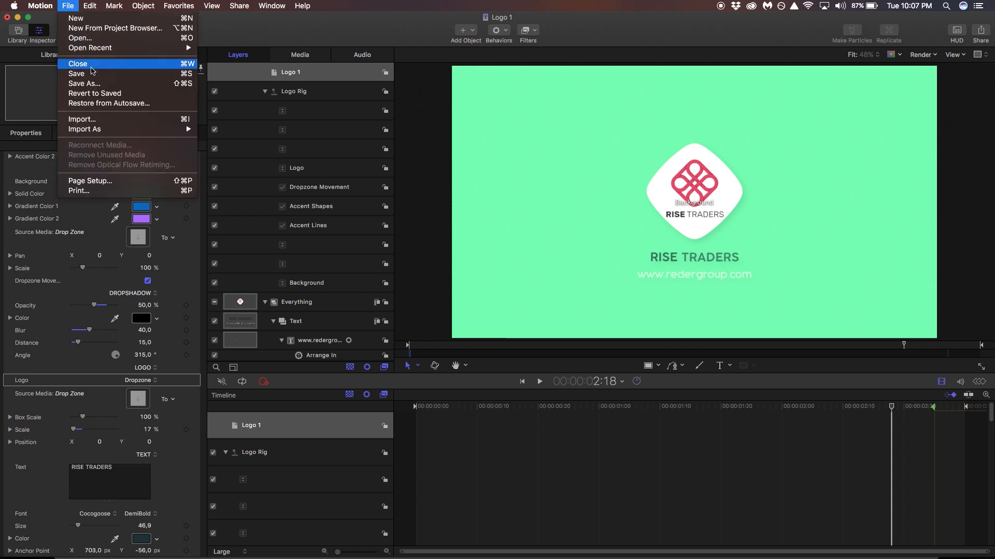
pyautogui.click(93, 73)
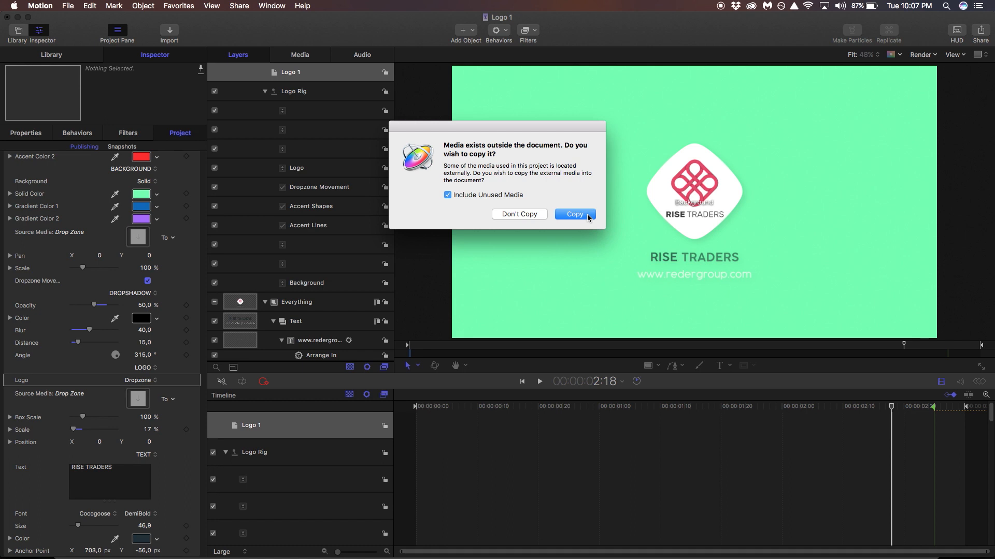
pyautogui.click(574, 214)
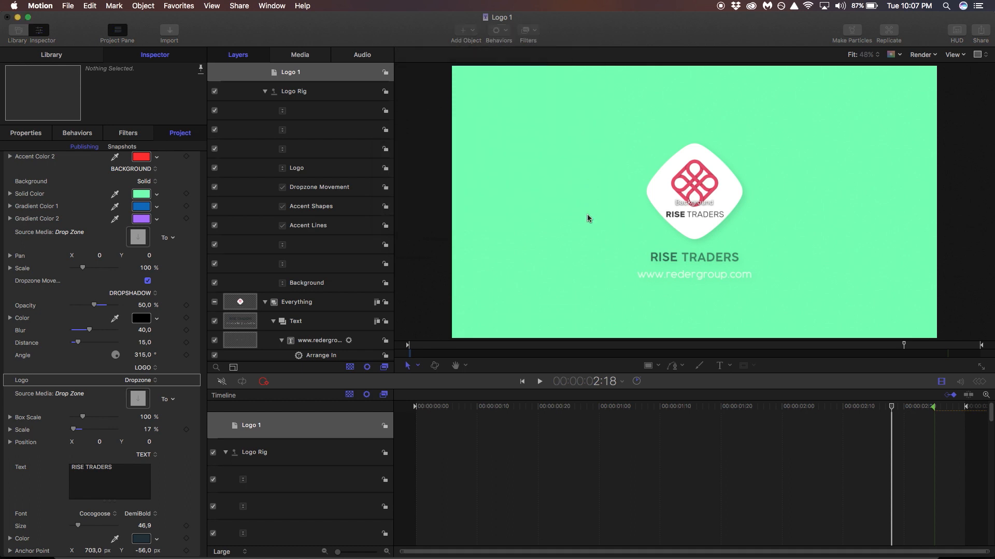
pyautogui.press('super+Tab')
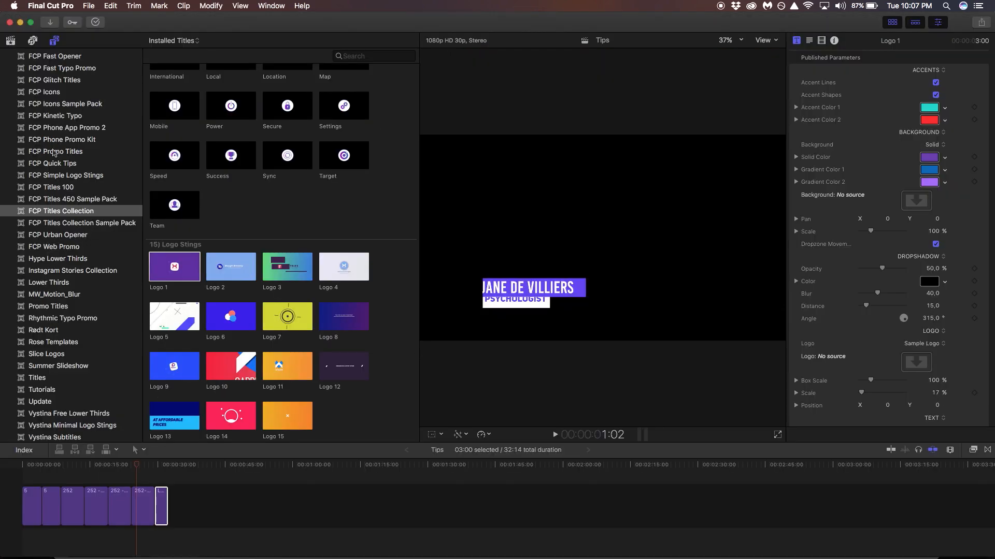
# Search FCP Titles Collection for 'logo', append the updated Logo 1 sting, and play it.
pyautogui.click(43, 94)
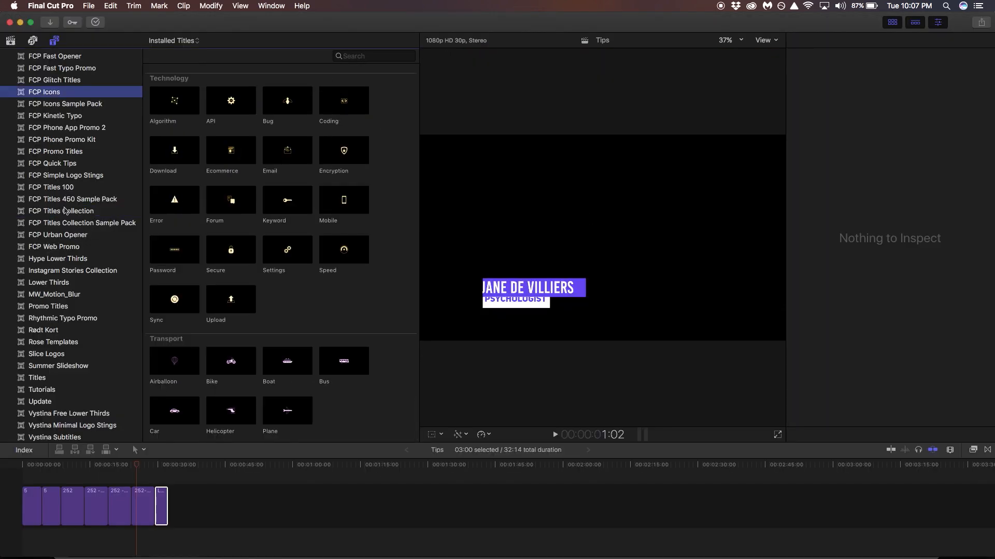
pyautogui.click(66, 214)
pyautogui.click(371, 55)
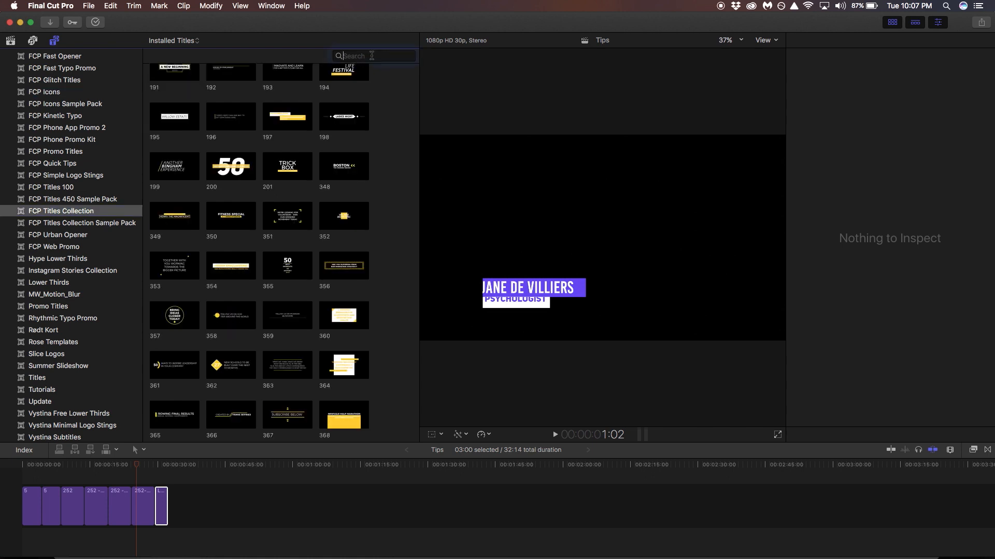
pyautogui.write('logo st')
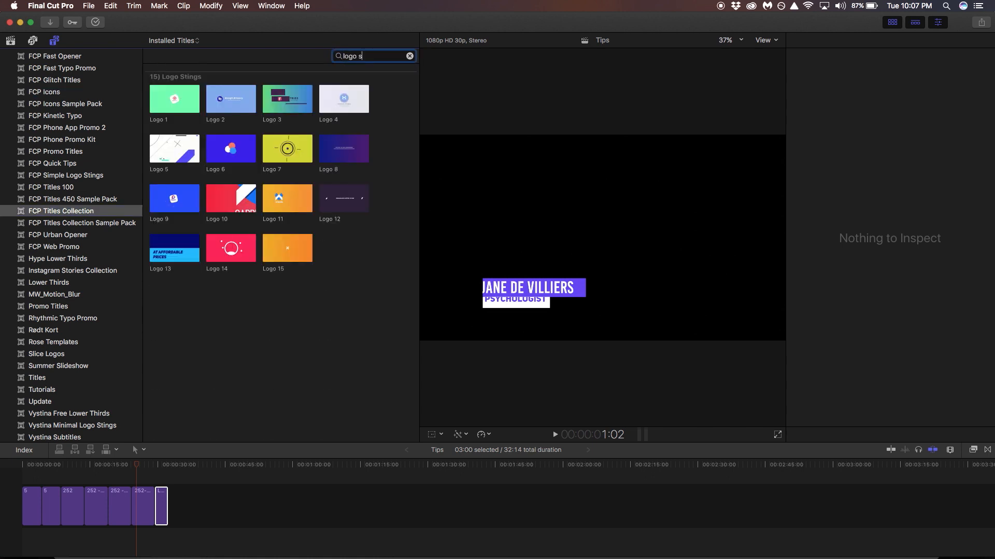
pyautogui.press('BackSpace')
pyautogui.press('BackSpace')
pyautogui.moveTo(175, 101); pyautogui.dragTo(186, 485)
pyautogui.click(169, 465)
pyautogui.press('space')
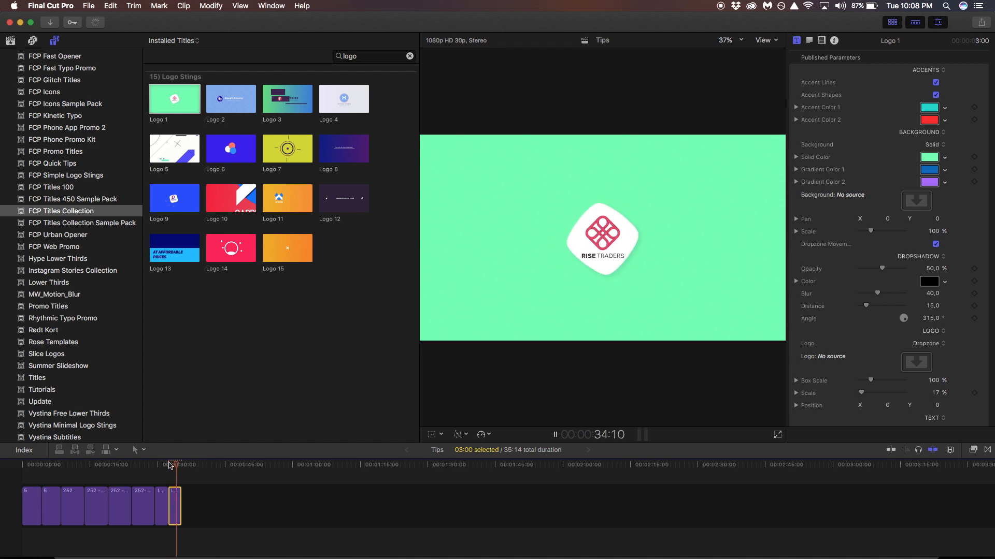
pyautogui.press('space')
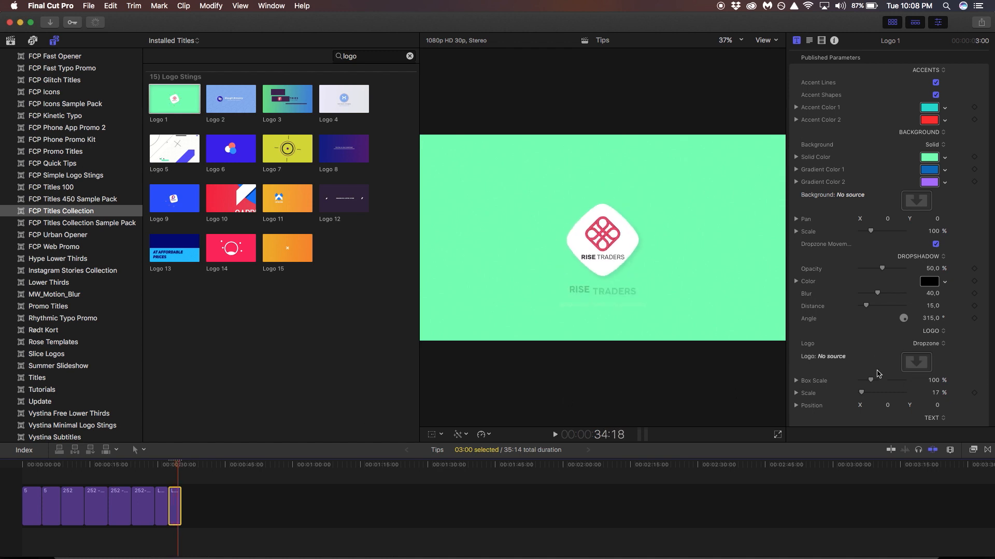